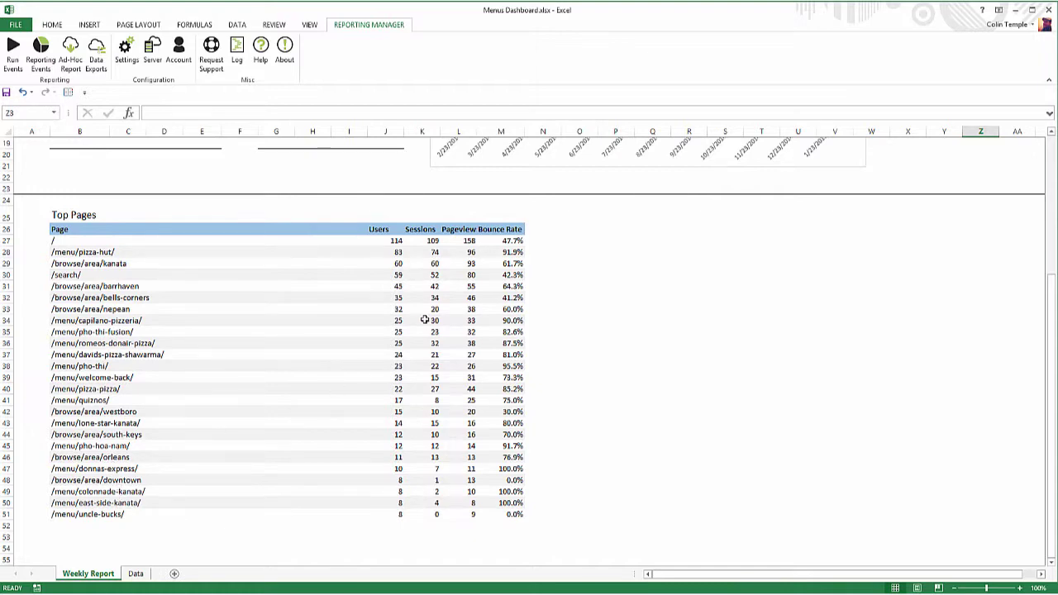
Step: Review the Weekly Report dashboard, then examine the weekly dates and their formulas in column A of the Data sheet
{"action": "scroll", "coordinate": [422, 313], "scroll_direction": "up", "scroll_amount": 6}
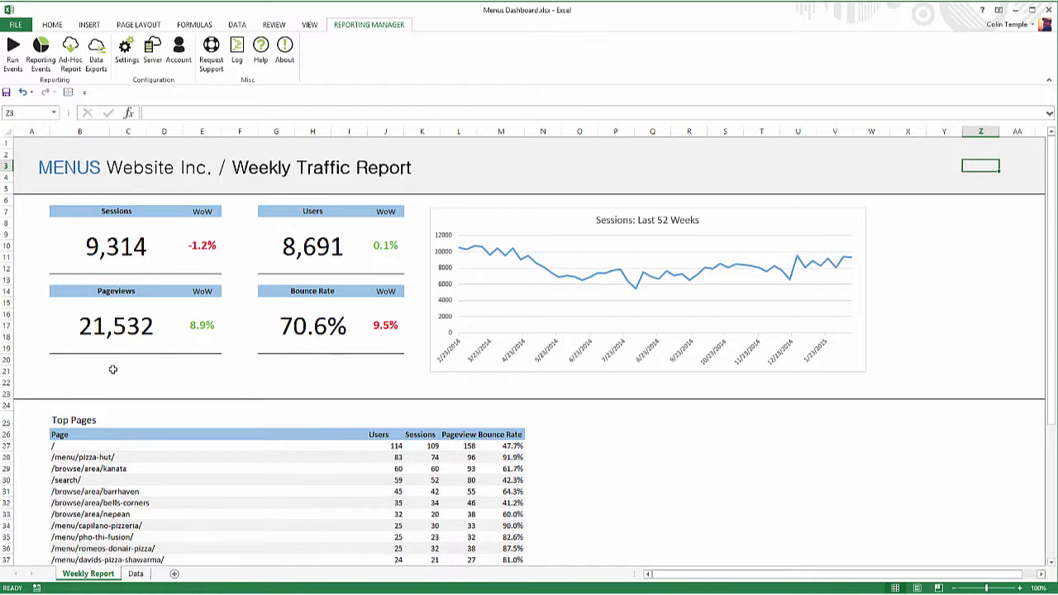
{"action": "left_click", "coordinate": [132, 576]}
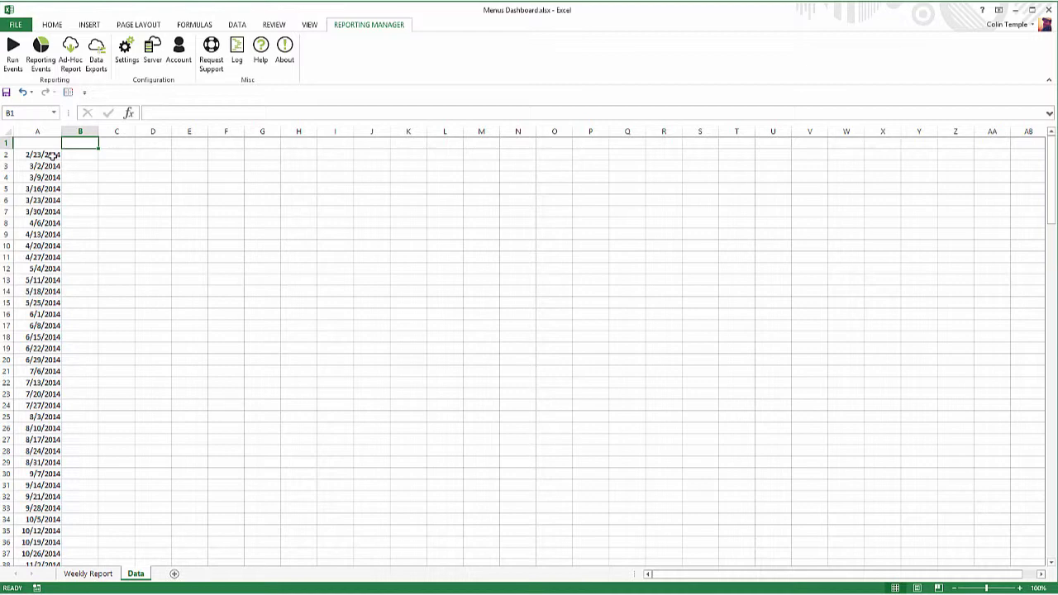
{"action": "left_click_drag", "start_coordinate": [55, 160], "coordinate": [39, 408]}
{"action": "left_click", "coordinate": [41, 406]}
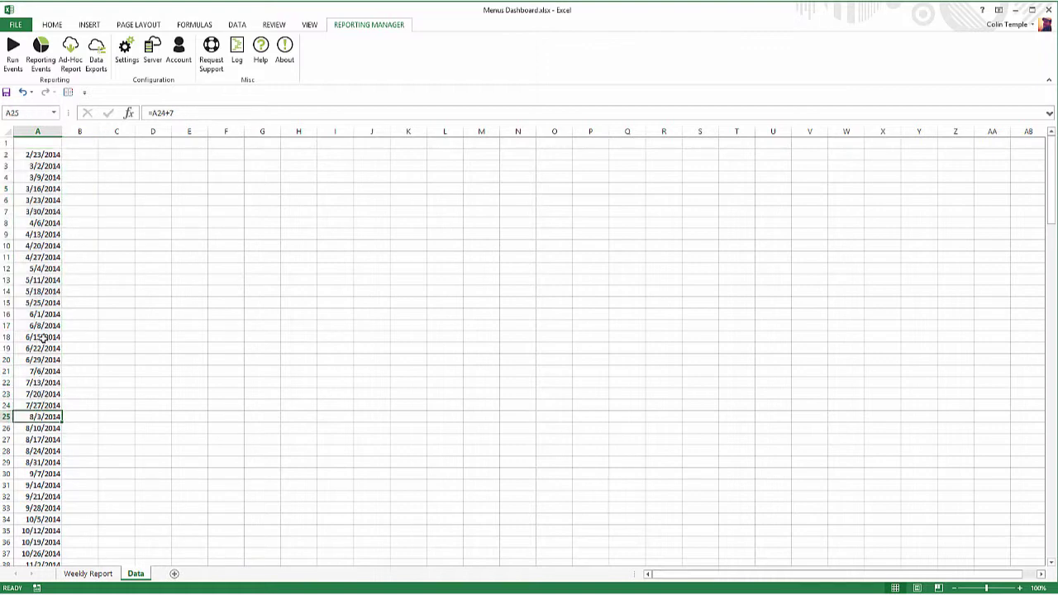
{"action": "left_click", "coordinate": [98, 154]}
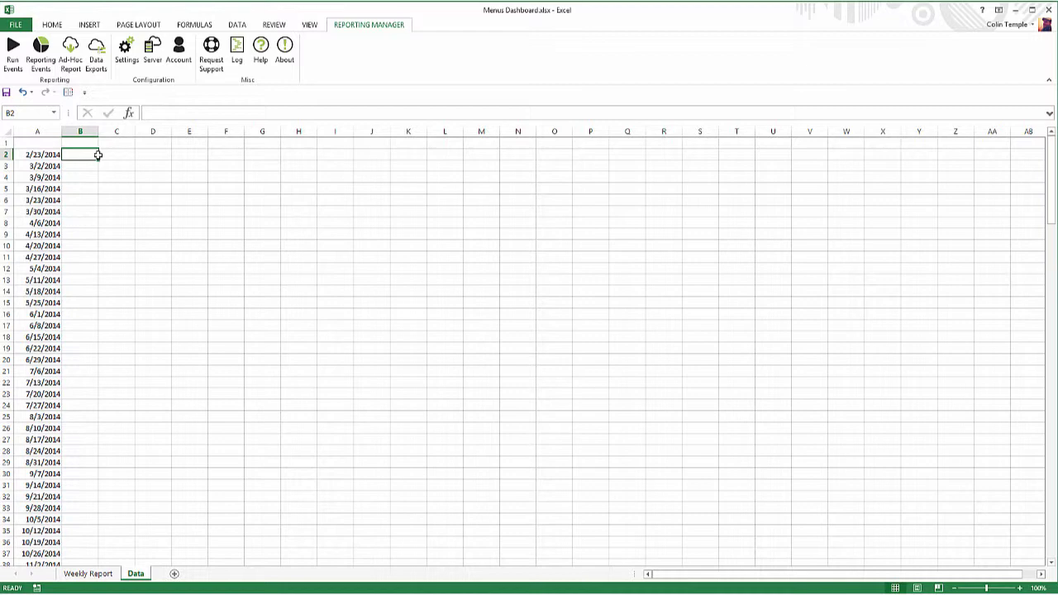
{"action": "left_click", "coordinate": [47, 155]}
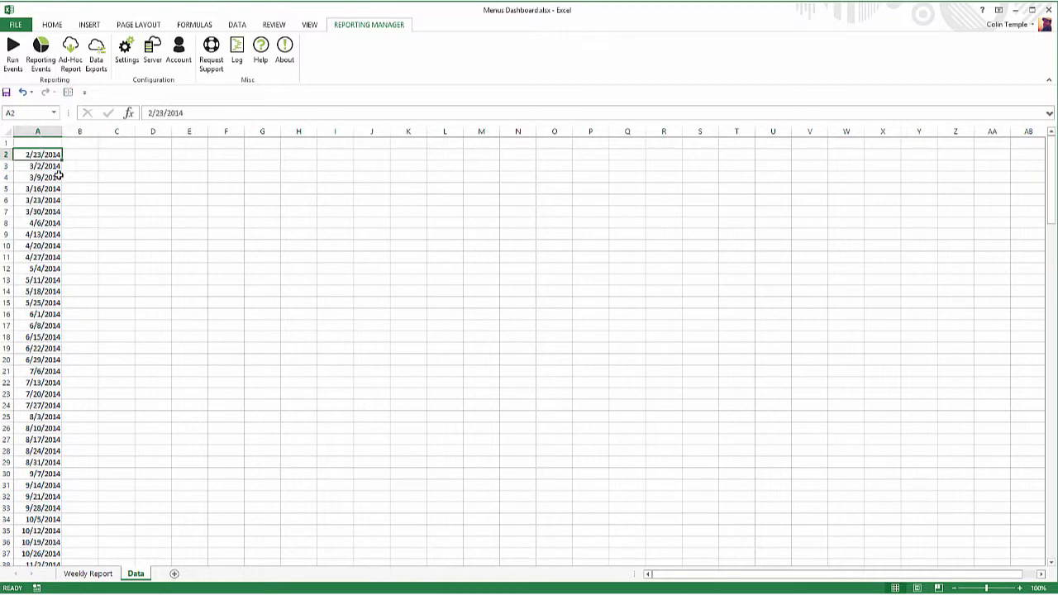
{"action": "left_click", "coordinate": [50, 166]}
{"action": "left_click", "coordinate": [47, 177]}
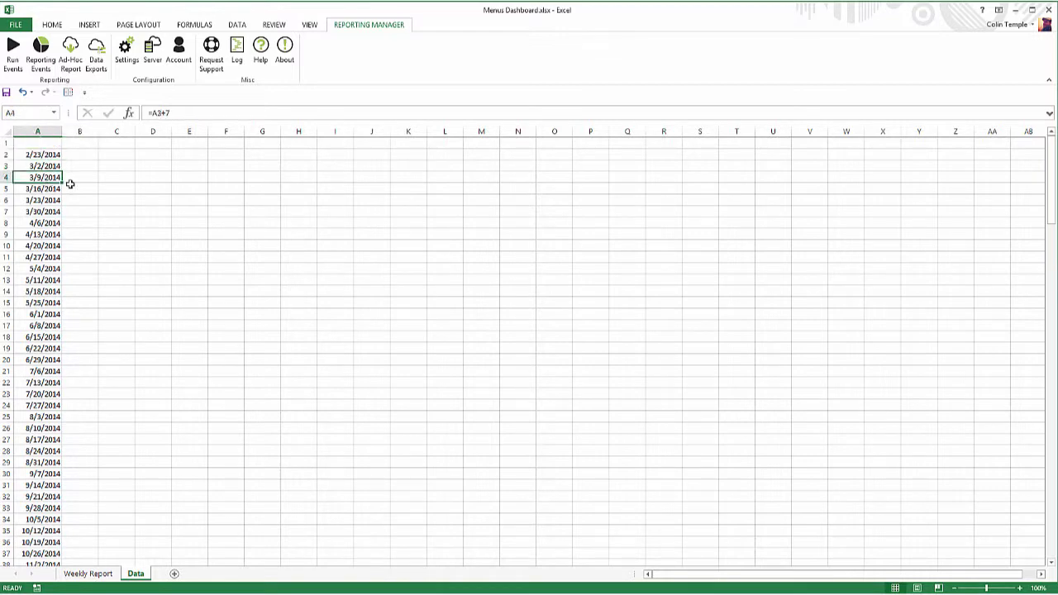
{"action": "left_click", "coordinate": [73, 154]}
{"action": "scroll", "coordinate": [76, 173], "scroll_direction": "down", "scroll_amount": 9}
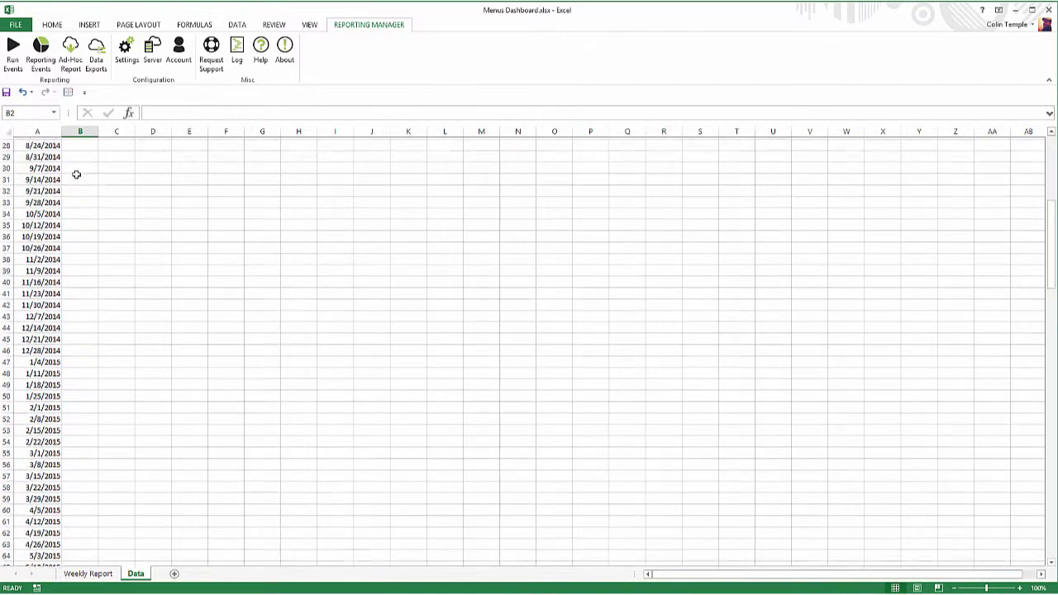
{"action": "scroll", "coordinate": [77, 174], "scroll_direction": "up", "scroll_amount": 6}
{"action": "scroll", "coordinate": [76, 174], "scroll_direction": "up", "scroll_amount": 3}
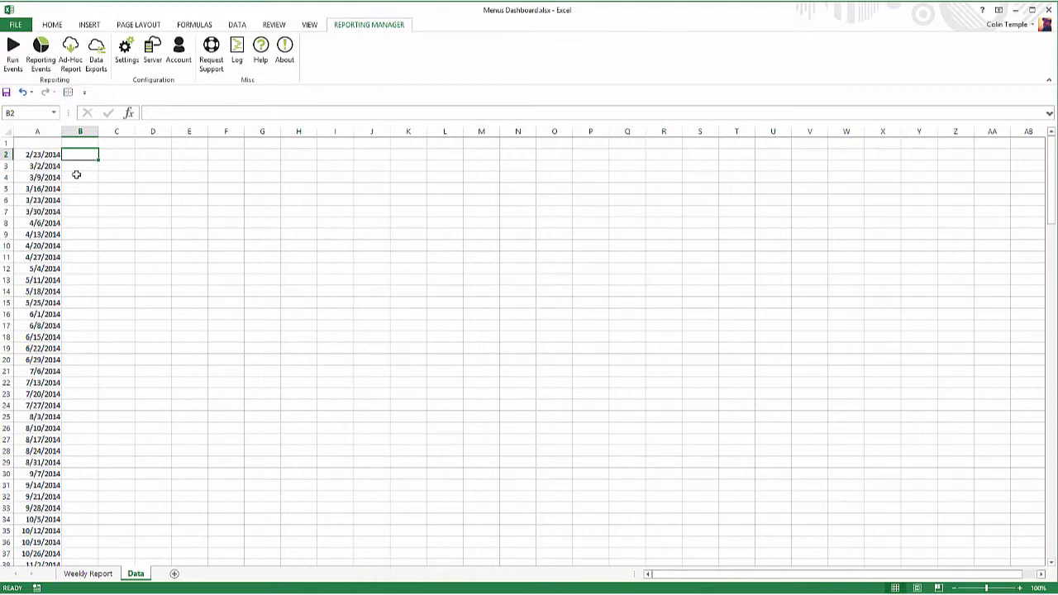
Step: Create a reporting event starting at cell B1 of the Data sheet and give it a new data export named Weekly Metrics
{"action": "left_click", "coordinate": [74, 144]}
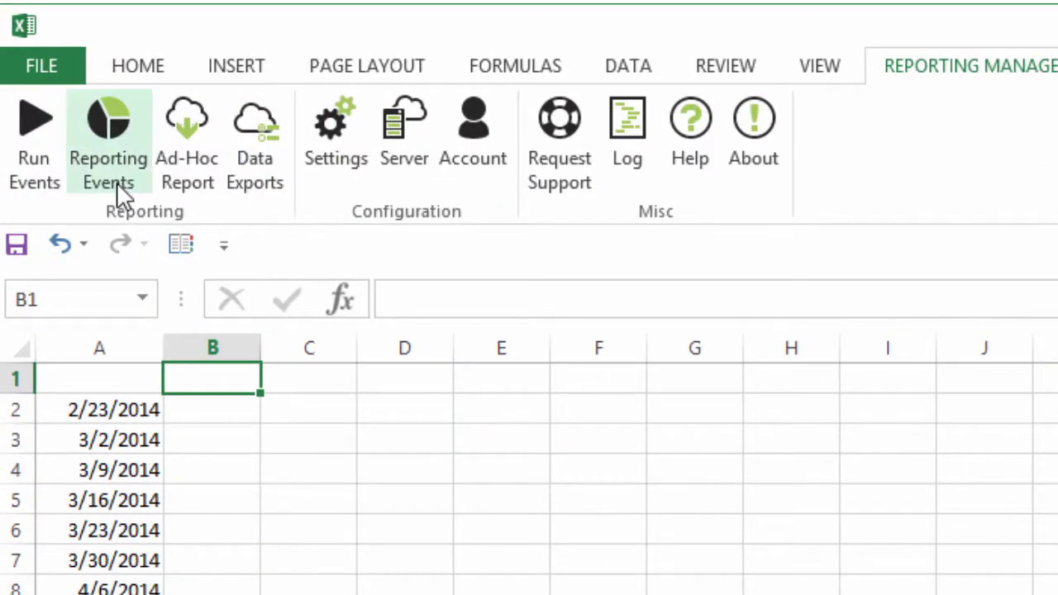
{"action": "left_click", "coordinate": [117, 182]}
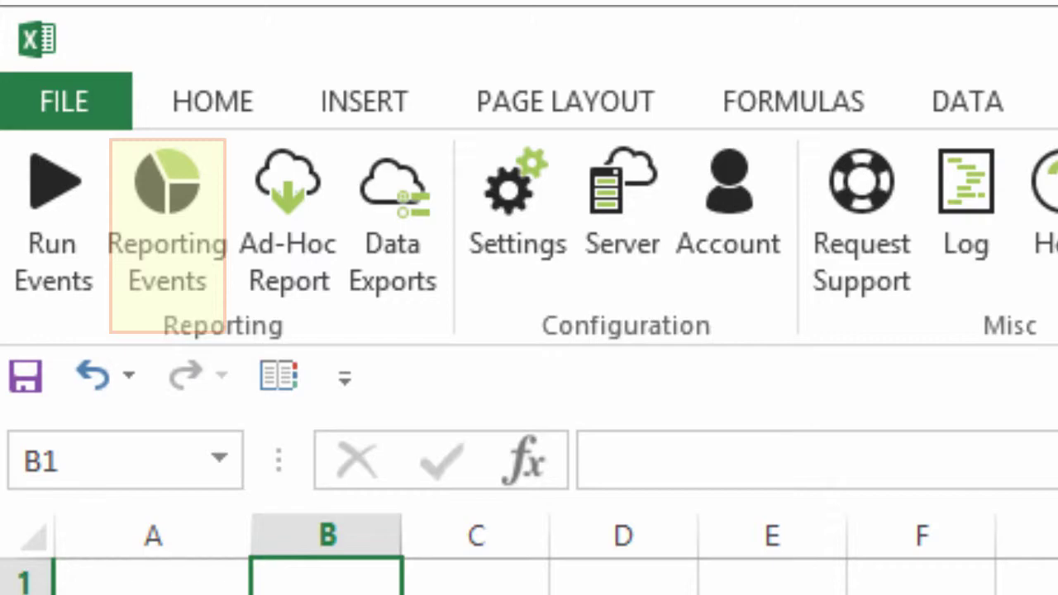
{"action": "left_click", "coordinate": [167, 240]}
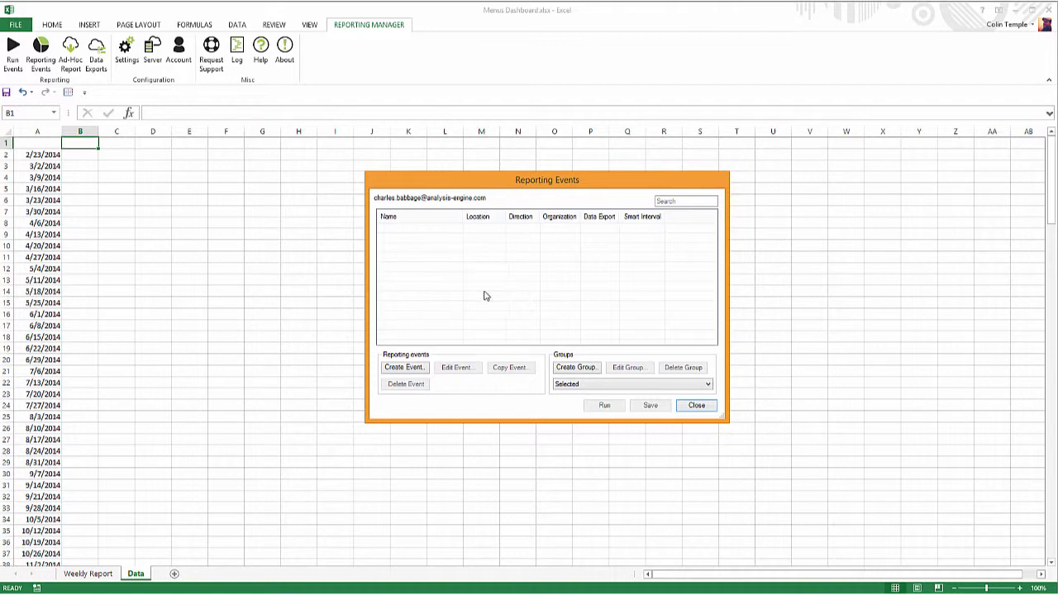
{"action": "left_click", "coordinate": [404, 367]}
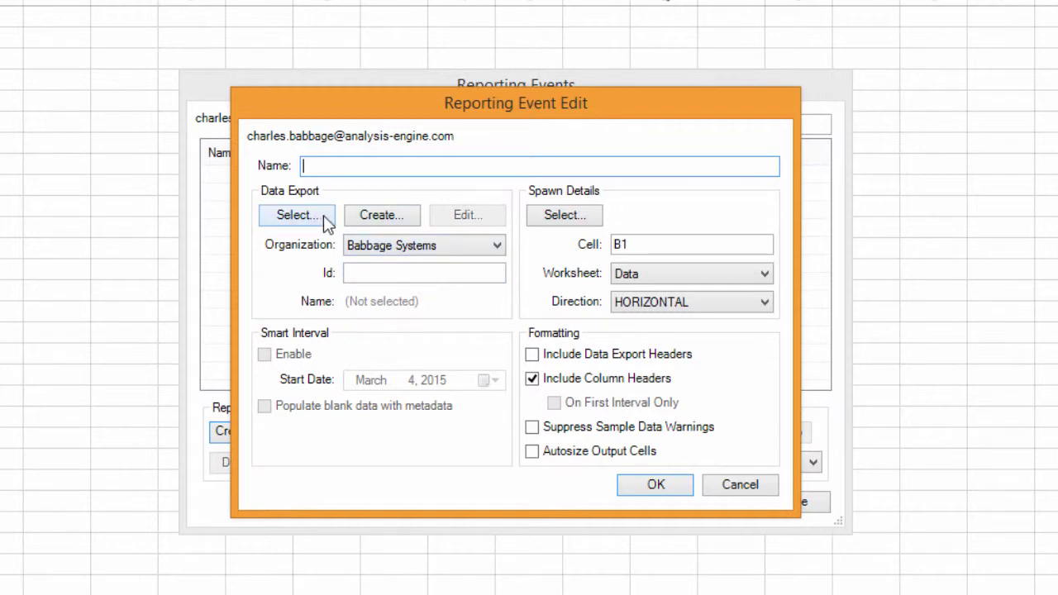
{"action": "left_click", "coordinate": [384, 215]}
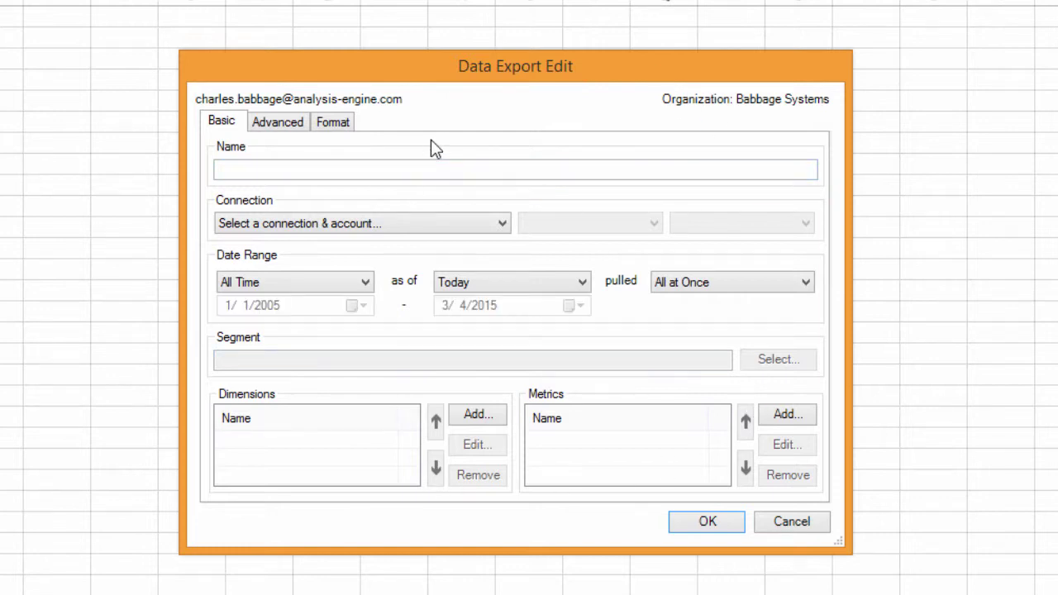
{"action": "left_click", "coordinate": [364, 168]}
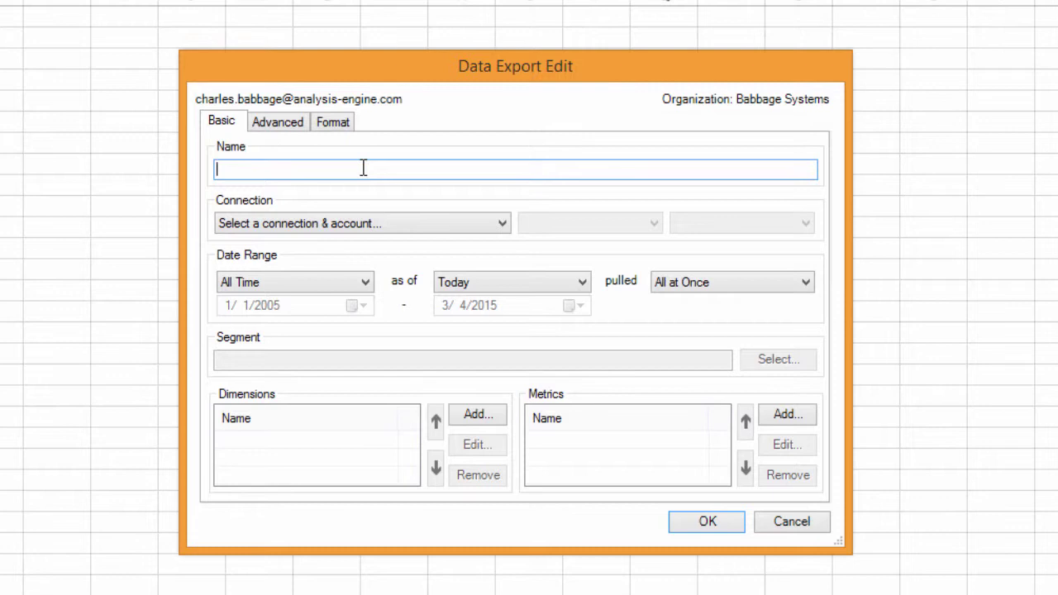
{"action": "type", "text": "Weekly Metrics"}
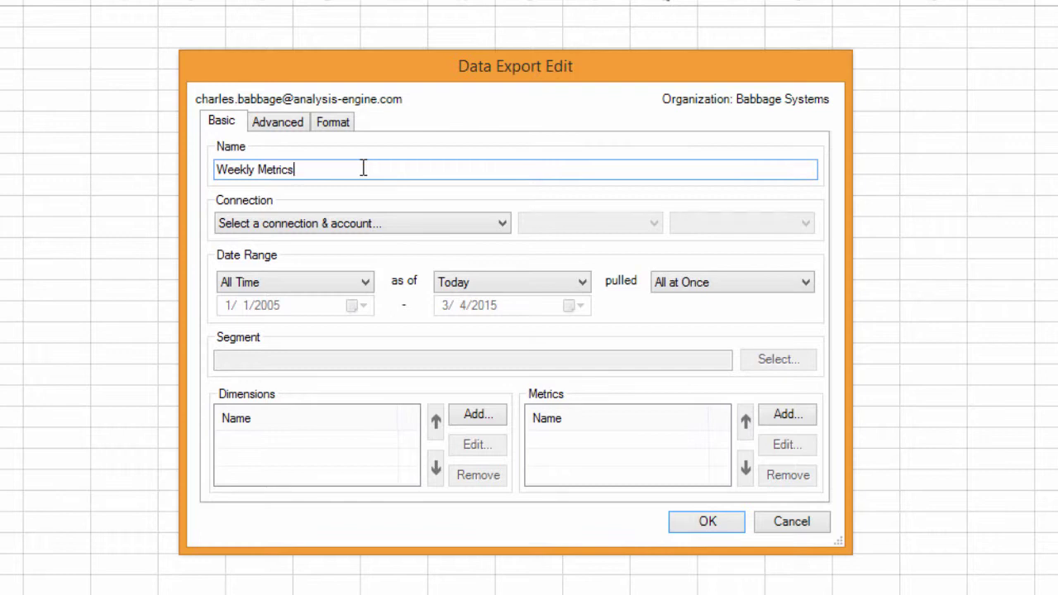
Step: Connect the data export to the Publisher account, its web property and the All Website Data view
{"action": "left_click", "coordinate": [334, 231]}
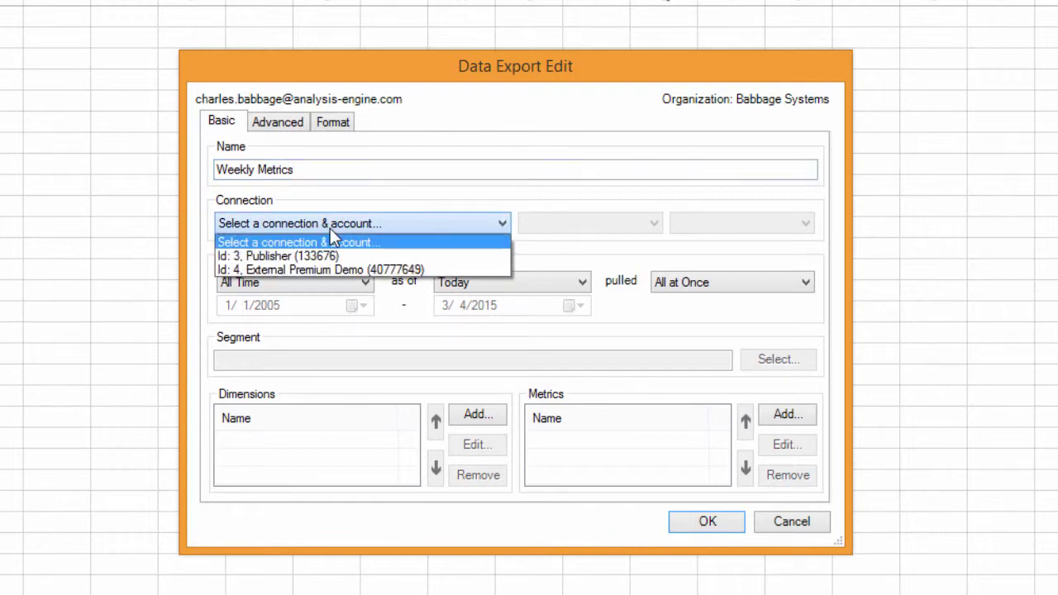
{"action": "left_click", "coordinate": [322, 258]}
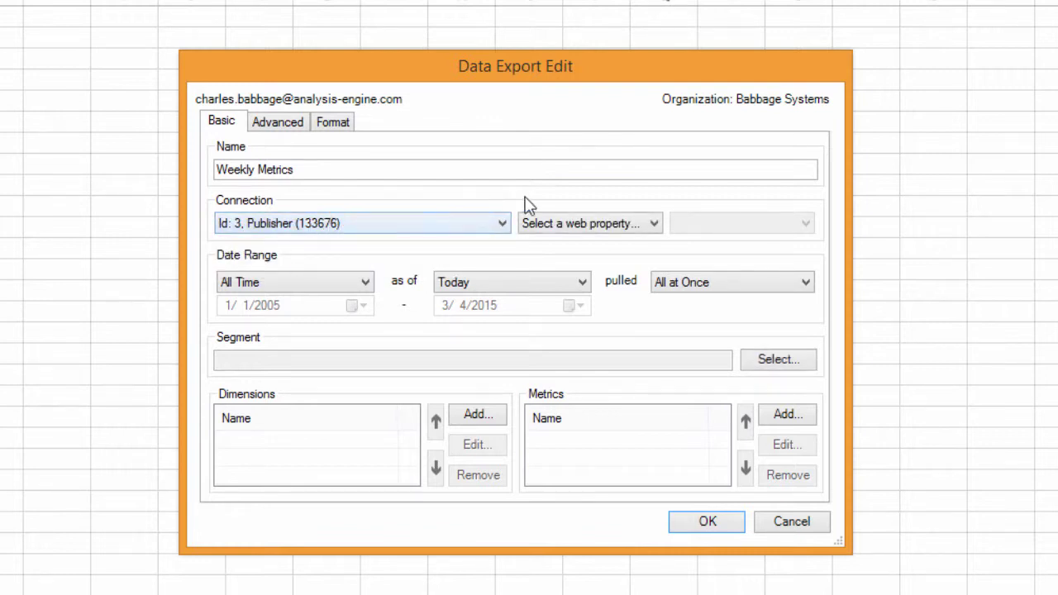
{"action": "left_click", "coordinate": [579, 223]}
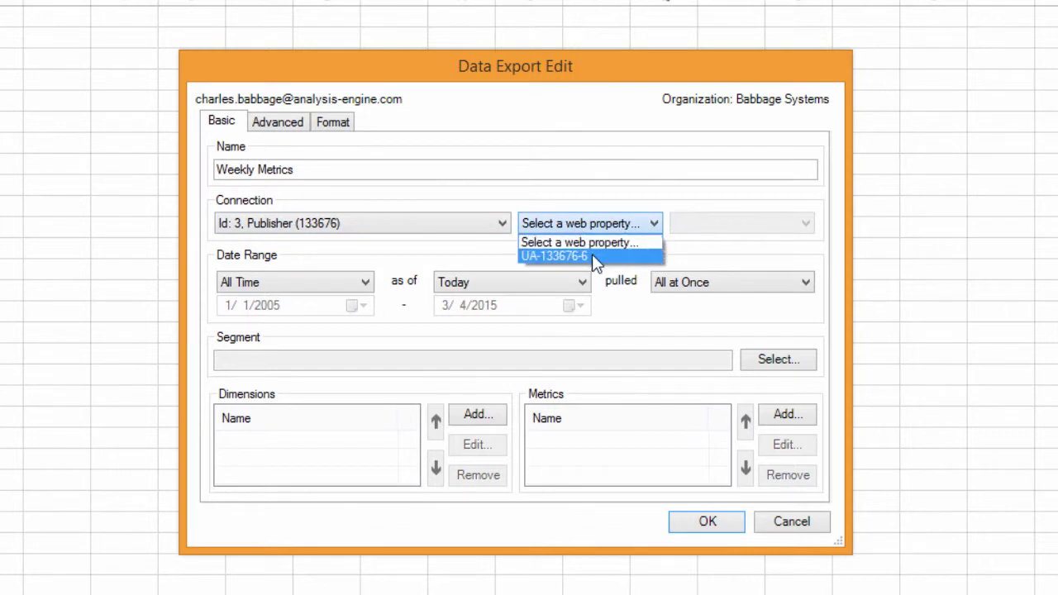
{"action": "left_click", "coordinate": [592, 256]}
{"action": "left_click", "coordinate": [722, 221]}
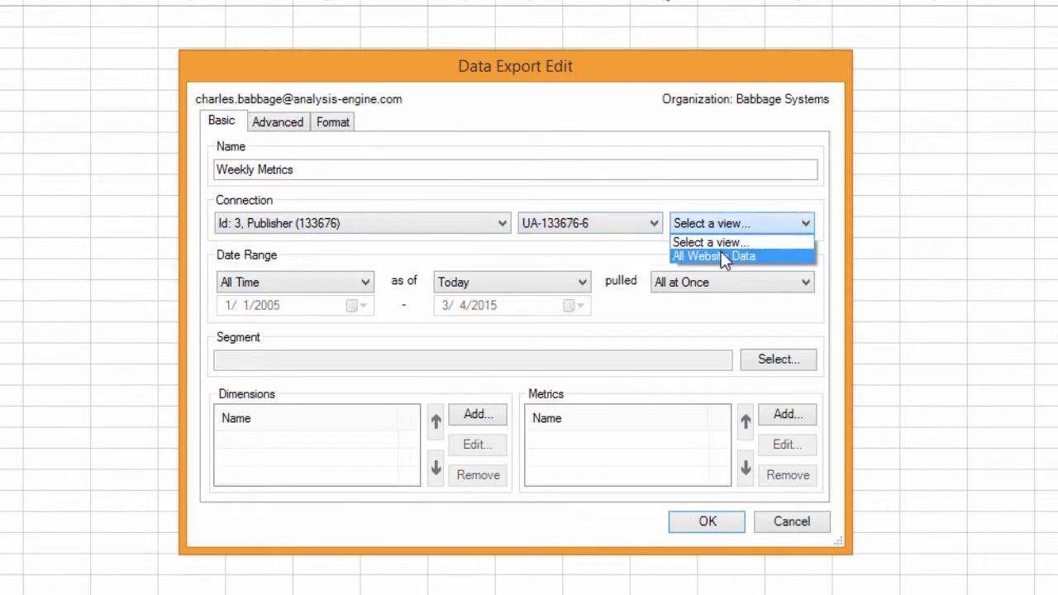
{"action": "left_click", "coordinate": [724, 257]}
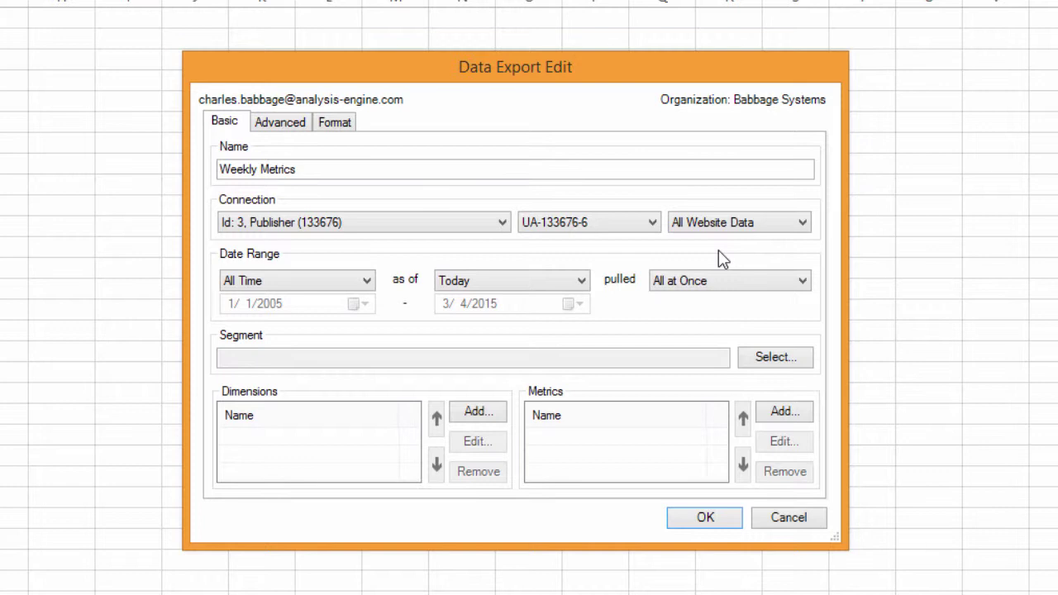
Step: Set the export's date range to Last Week and look through the available segments without choosing one
{"action": "left_click", "coordinate": [286, 279]}
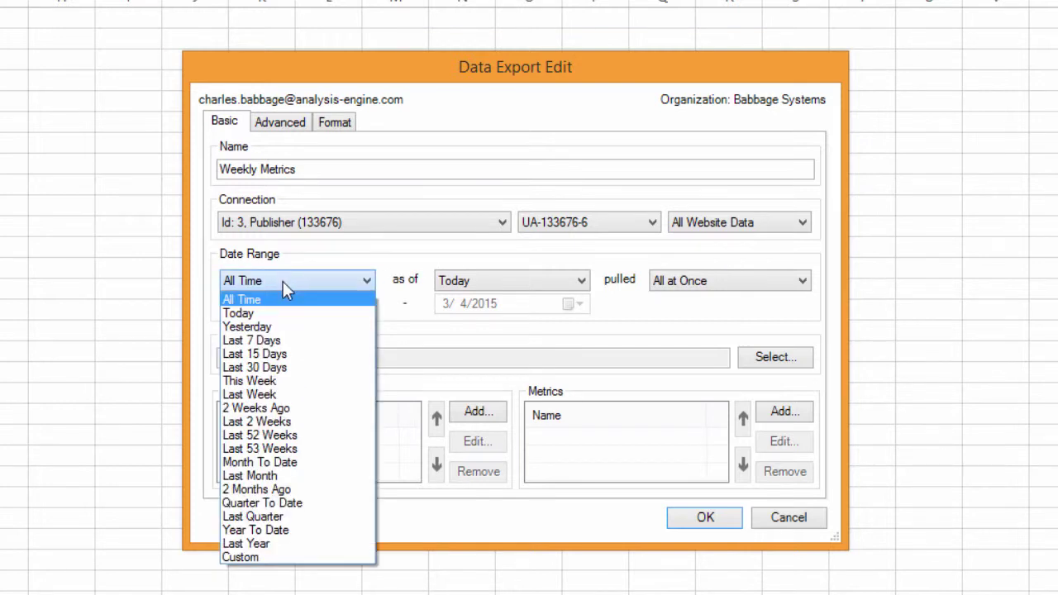
{"action": "left_click", "coordinate": [256, 395]}
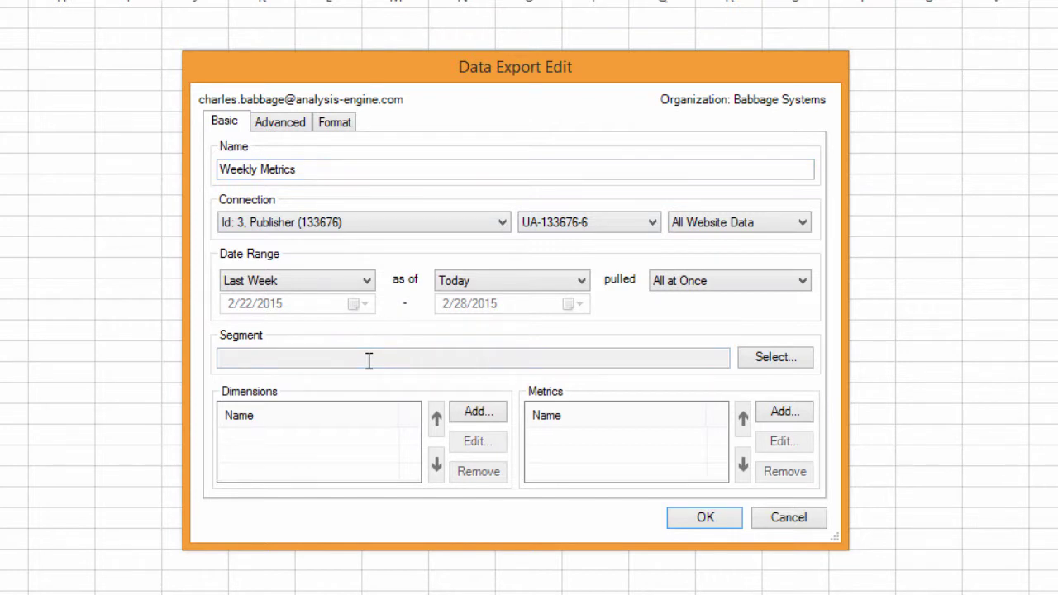
{"action": "left_click", "coordinate": [755, 354]}
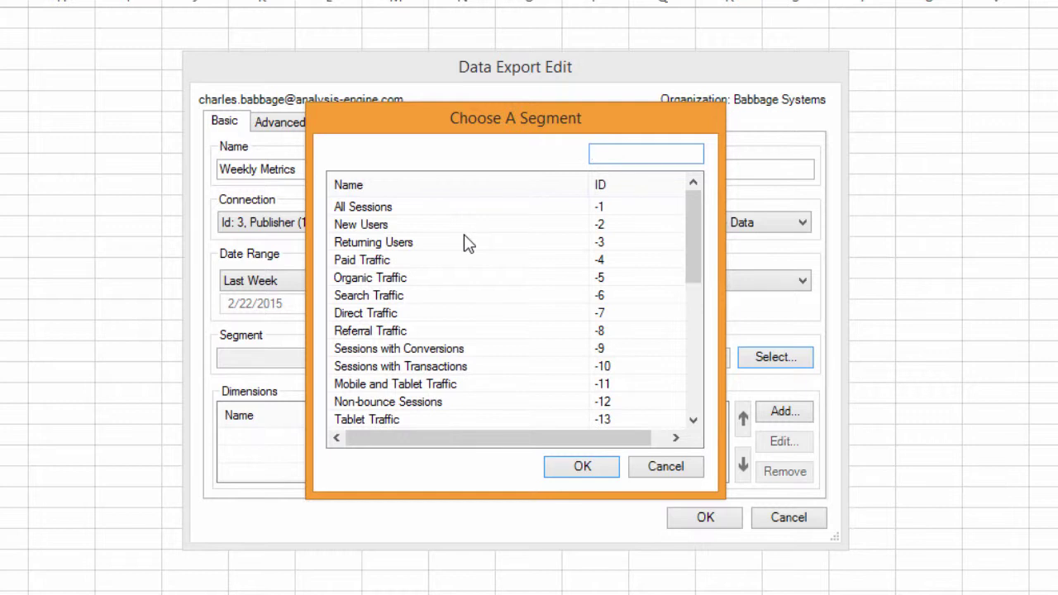
{"action": "left_click", "coordinate": [671, 465]}
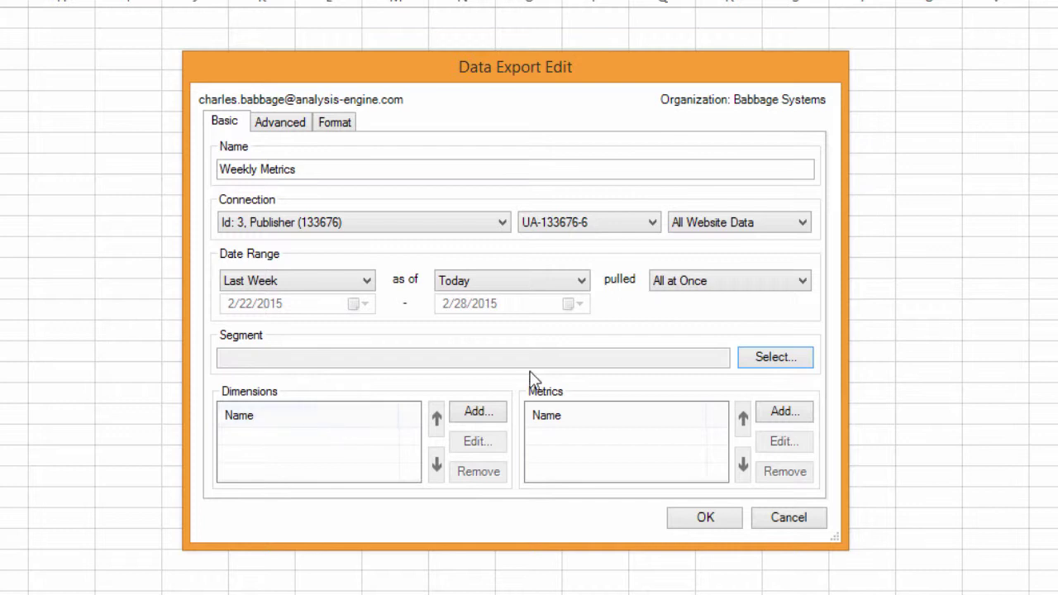
Step: Find the Users metric and add it to the Weekly Metrics export
{"action": "left_click", "coordinate": [773, 414]}
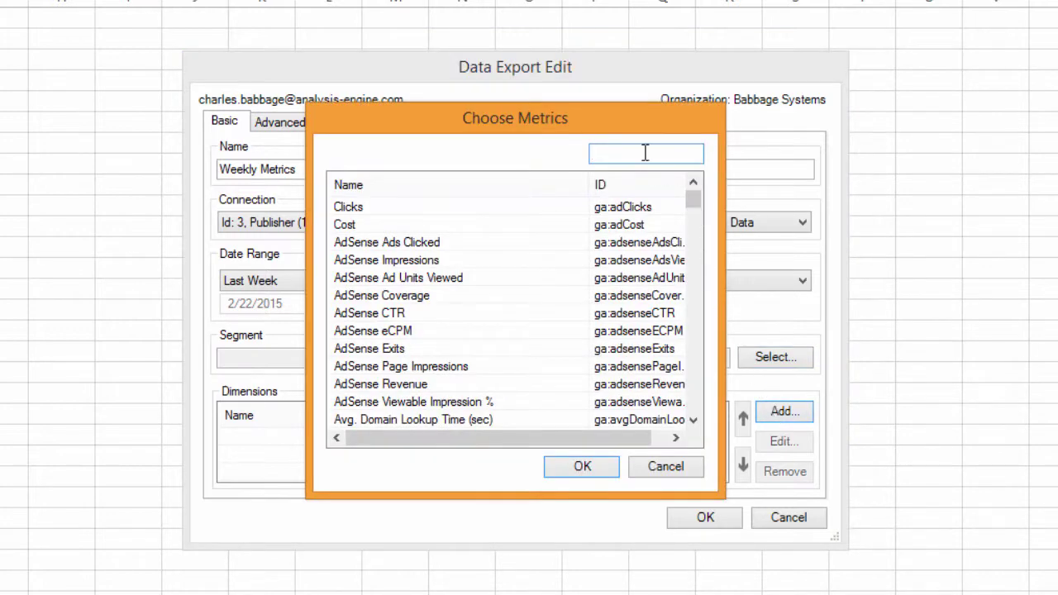
{"action": "type", "text": "Users"}
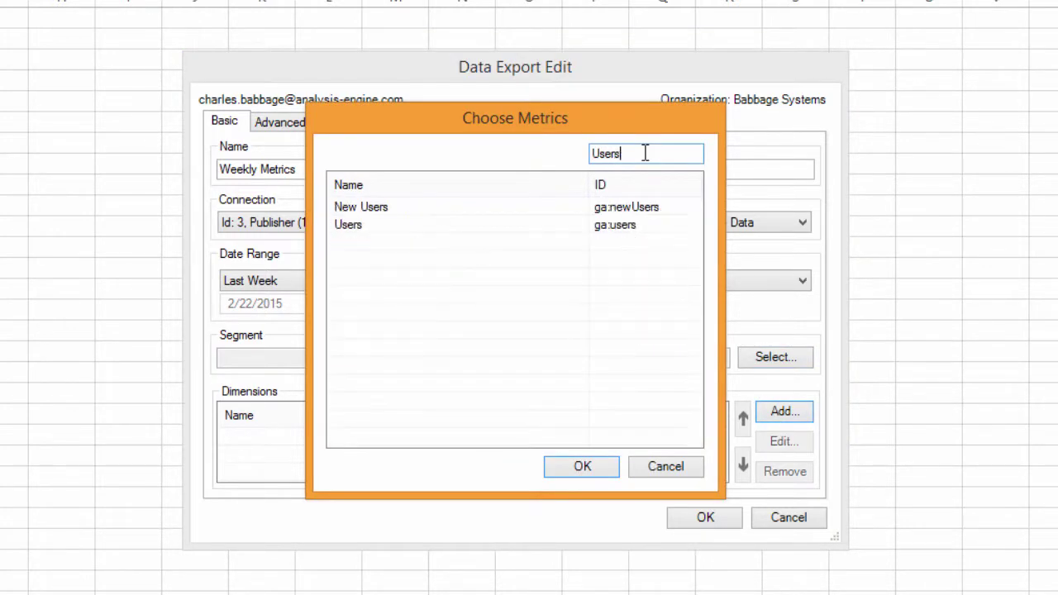
{"action": "left_click", "coordinate": [473, 227]}
{"action": "left_click", "coordinate": [583, 467]}
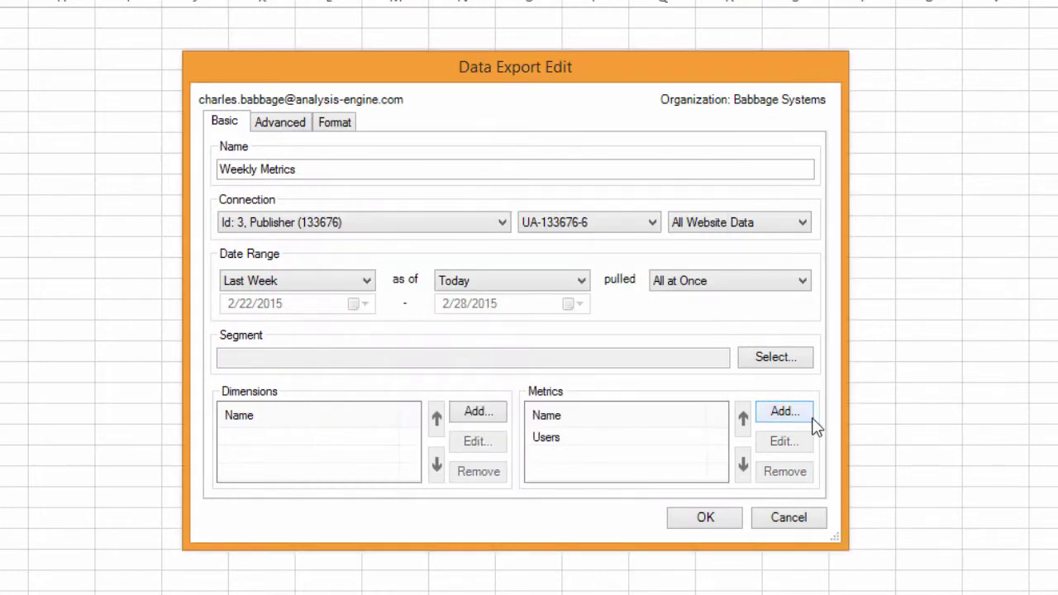
Step: Find the Sessions metric and add it to the Weekly Metrics export
{"action": "left_click", "coordinate": [787, 420]}
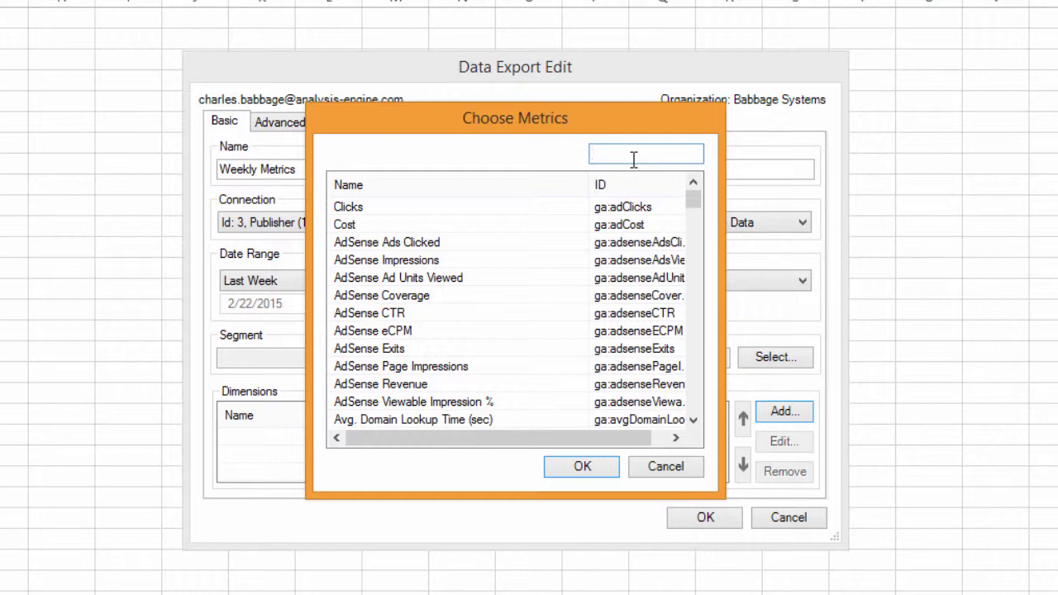
{"action": "type", "text": "Sessi"}
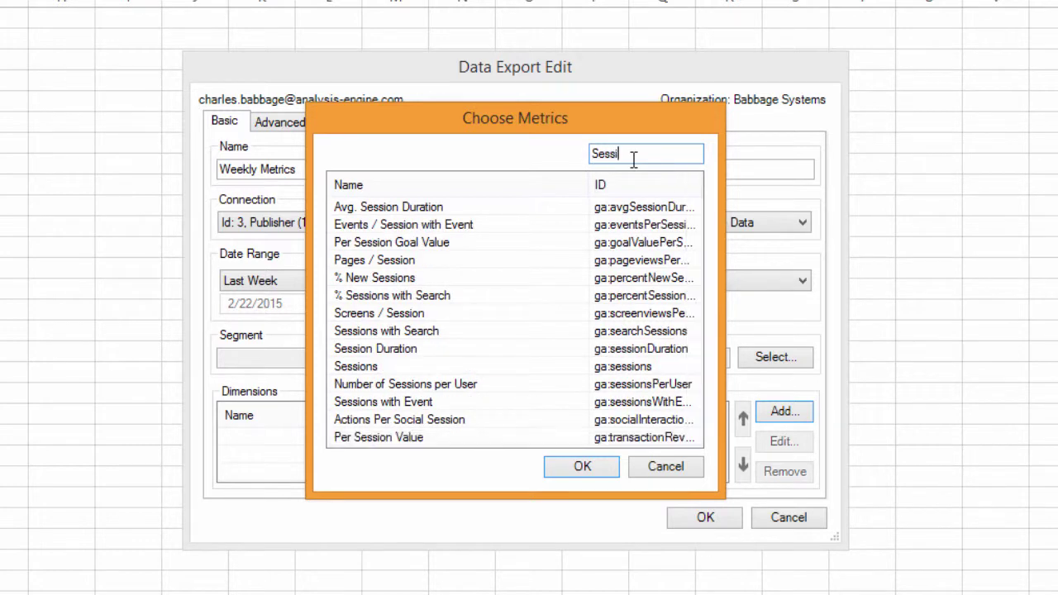
{"action": "type", "text": "ons"}
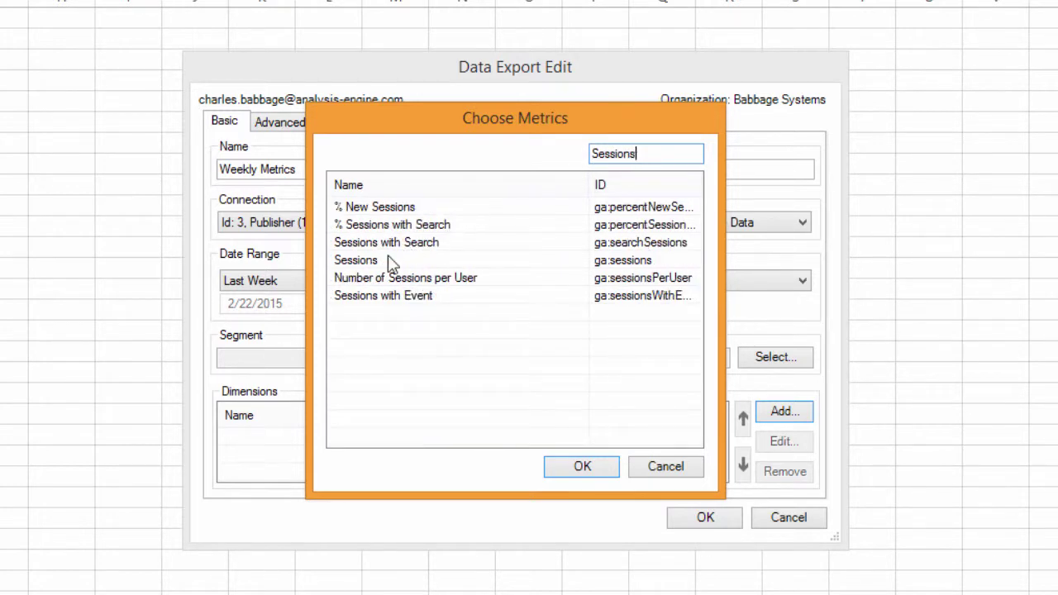
{"action": "left_click", "coordinate": [392, 262]}
{"action": "left_click", "coordinate": [609, 469]}
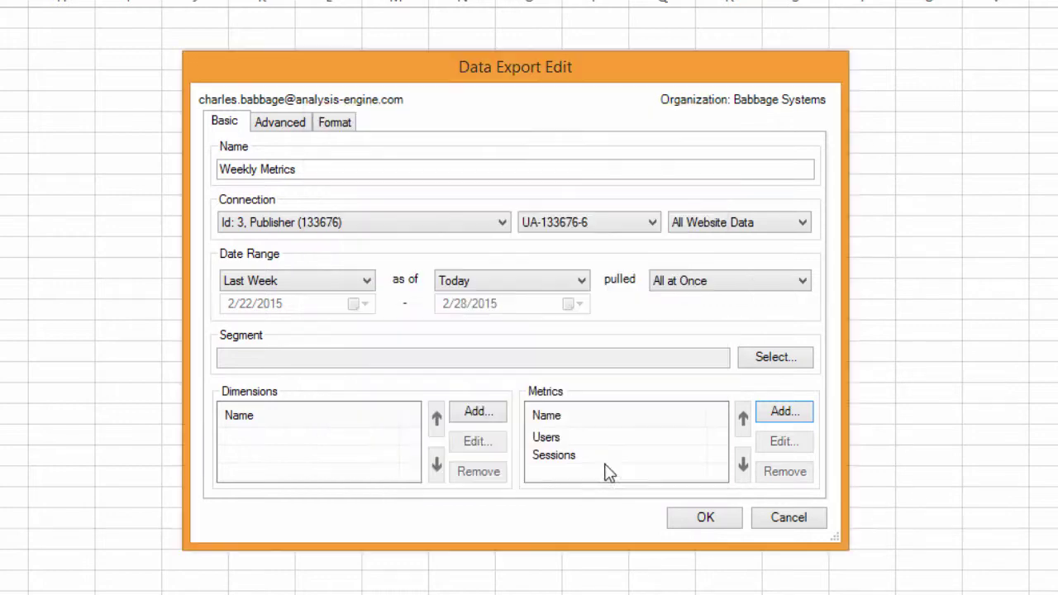
Step: Find the Pageviews metric and add it to the Weekly Metrics export
{"action": "left_click", "coordinate": [796, 411]}
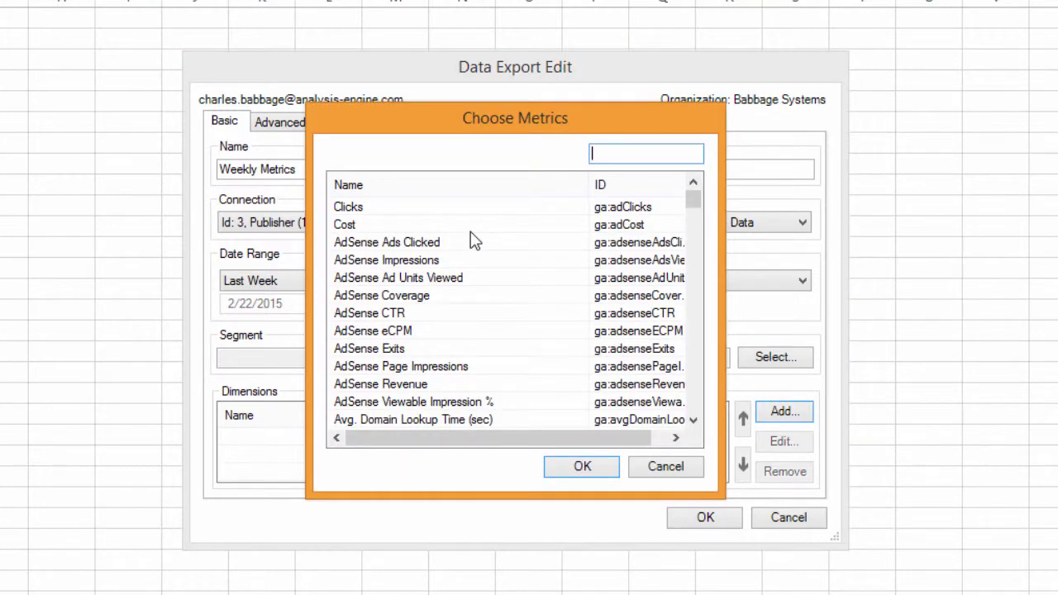
{"action": "type", "text": "Pageviews"}
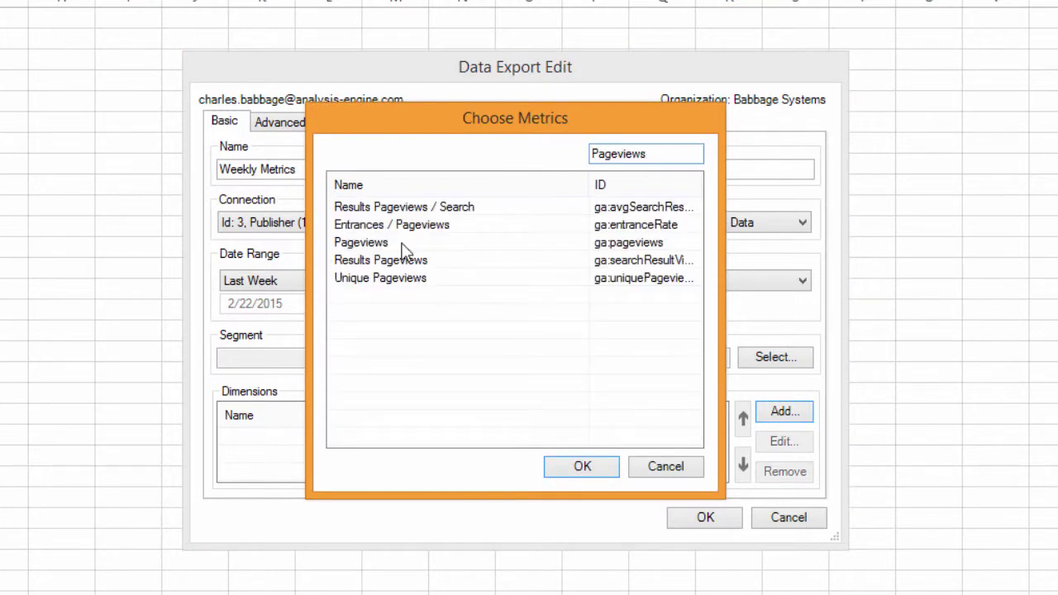
{"action": "left_click", "coordinate": [405, 250]}
{"action": "left_click", "coordinate": [577, 466]}
Step: Find the Bounce Rate metric, add it to the Weekly Metrics export and save the export
{"action": "left_click", "coordinate": [777, 417]}
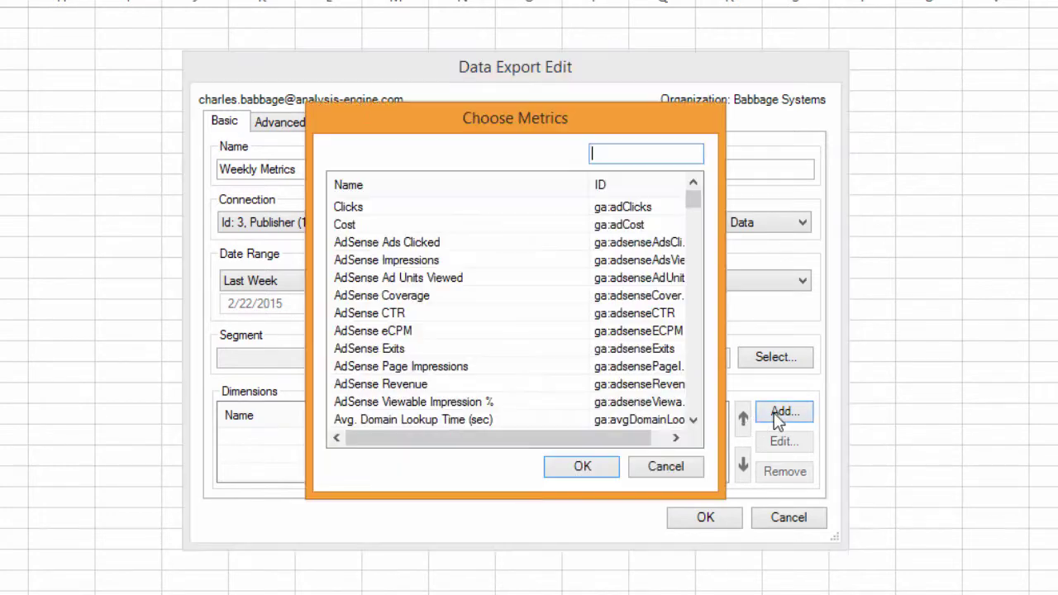
{"action": "type", "text": "R"}
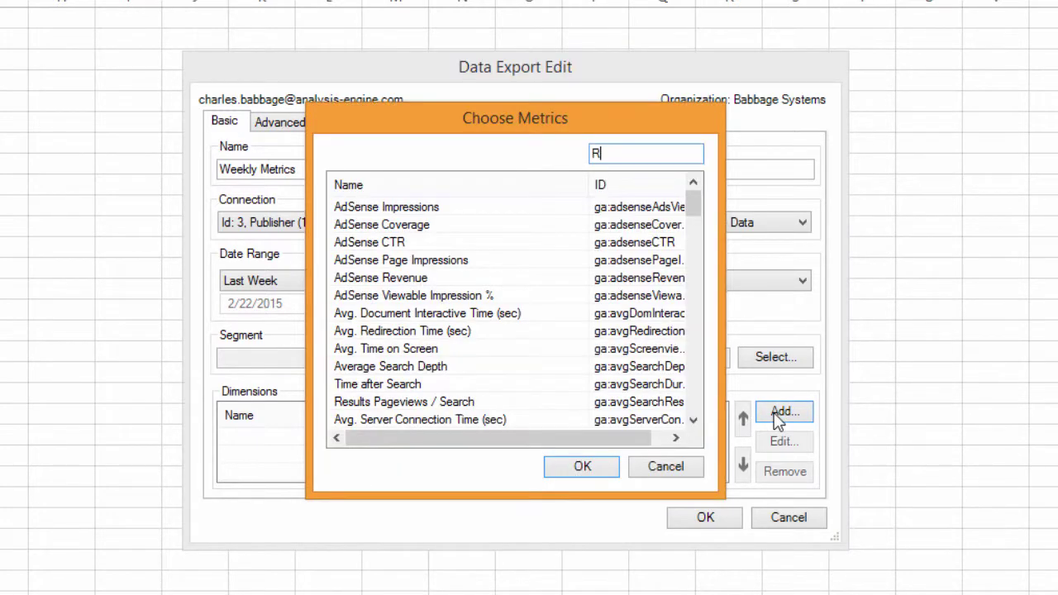
{"action": "type", "text": "ounc"}
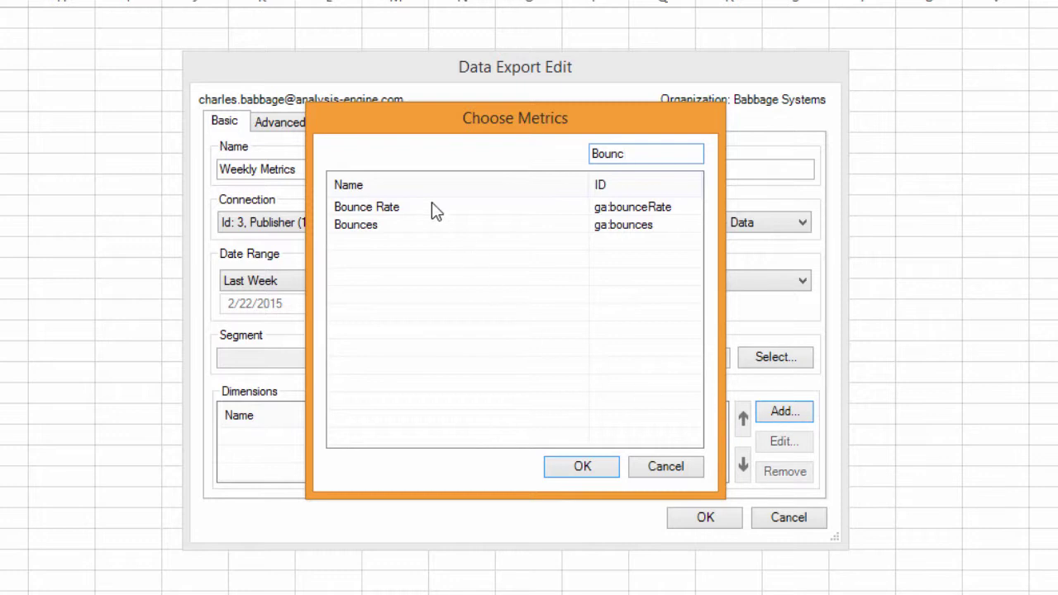
{"action": "left_click", "coordinate": [432, 208]}
{"action": "left_click", "coordinate": [583, 466]}
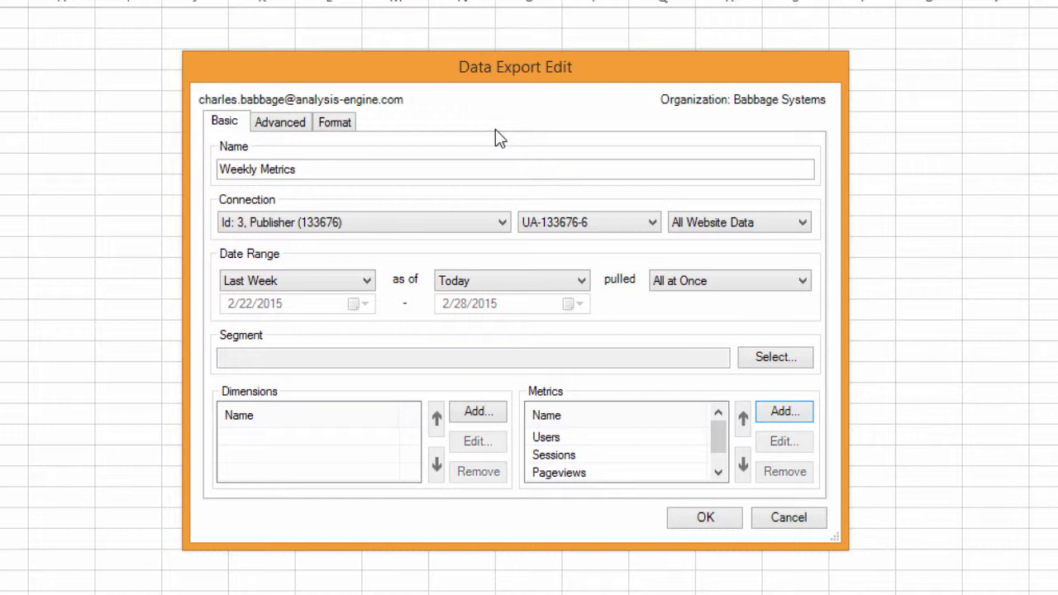
{"action": "left_click", "coordinate": [680, 520]}
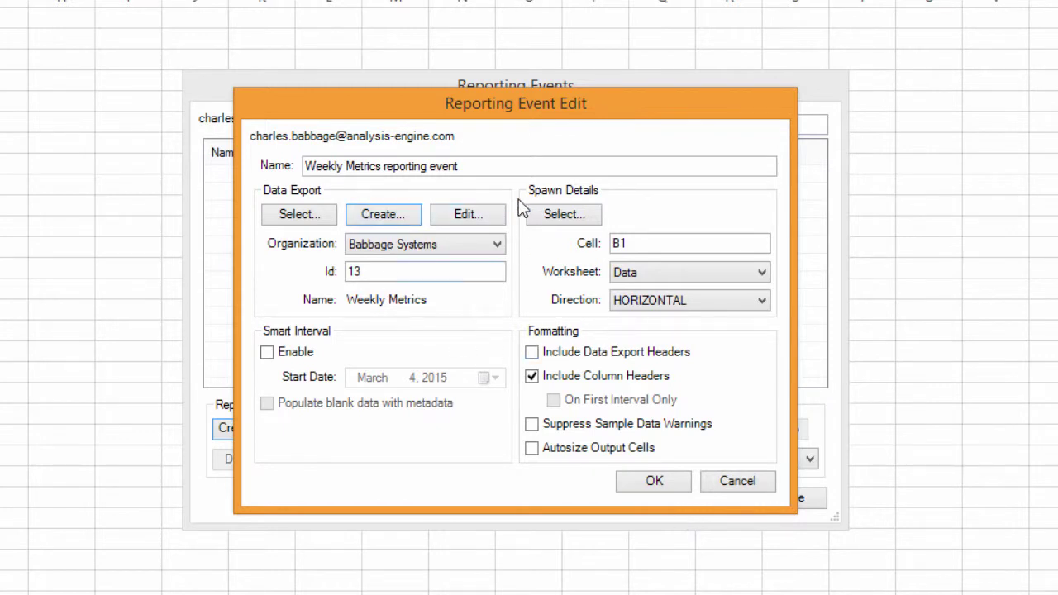
Step: Choose the existing Weekly Metrics export from the data exports list as the reporting event's source
{"action": "double_click", "coordinate": [368, 276]}
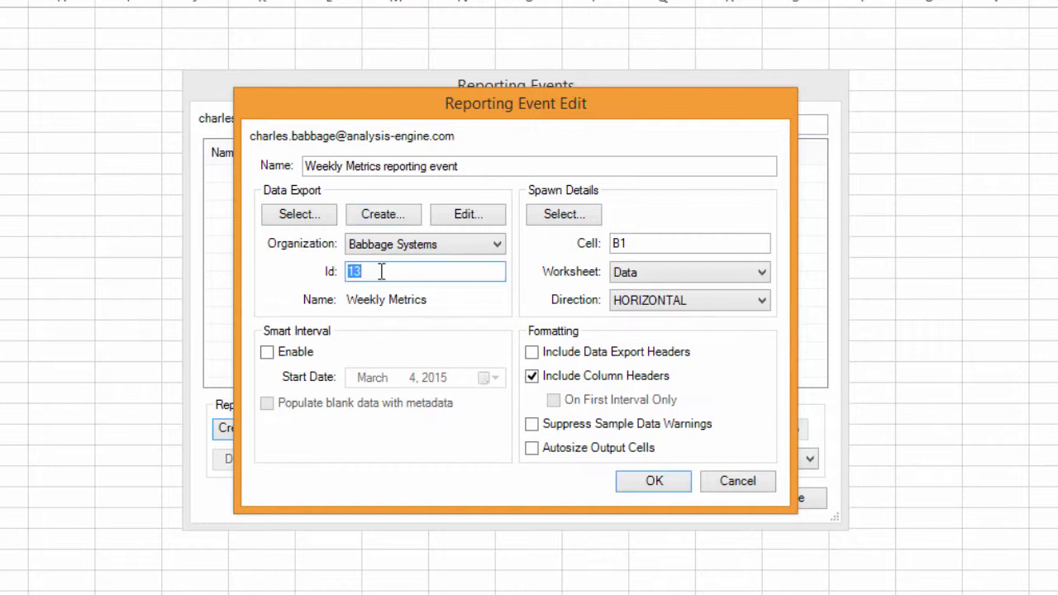
{"action": "left_click", "coordinate": [380, 271]}
{"action": "left_click", "coordinate": [323, 223]}
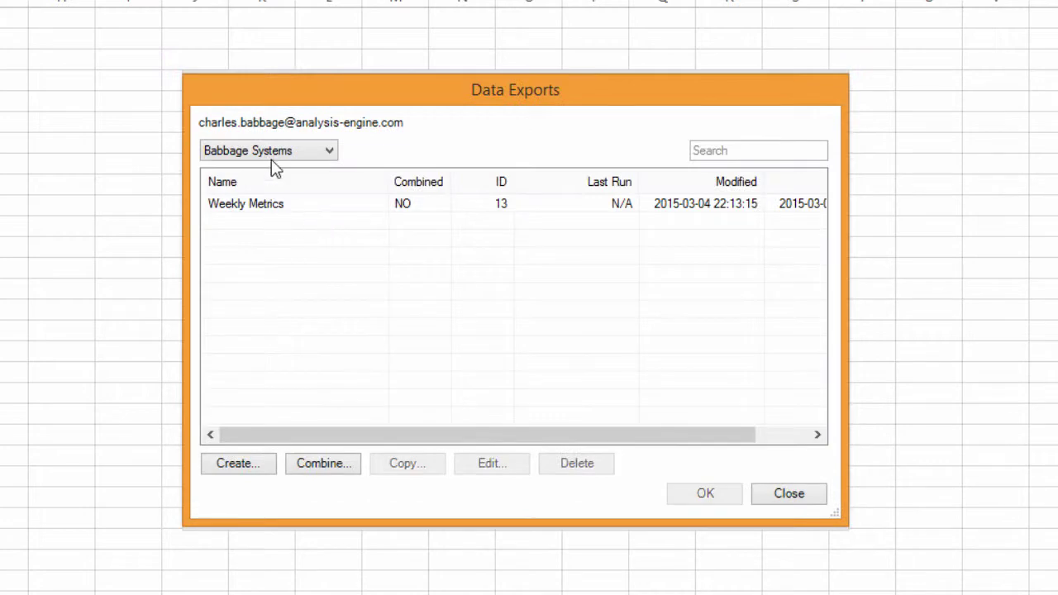
{"action": "left_click", "coordinate": [342, 207]}
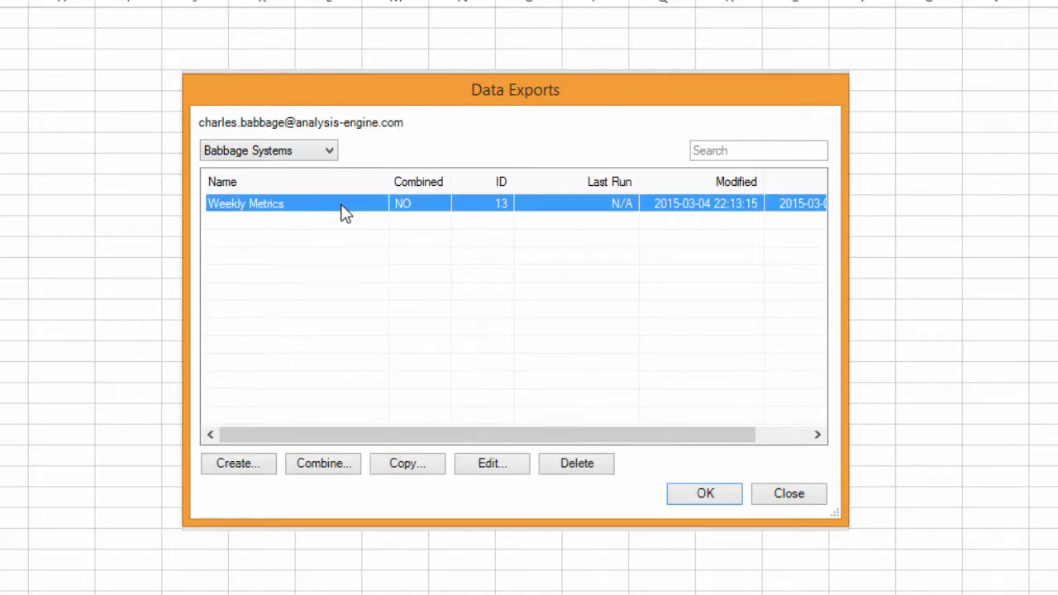
{"action": "left_click", "coordinate": [703, 494]}
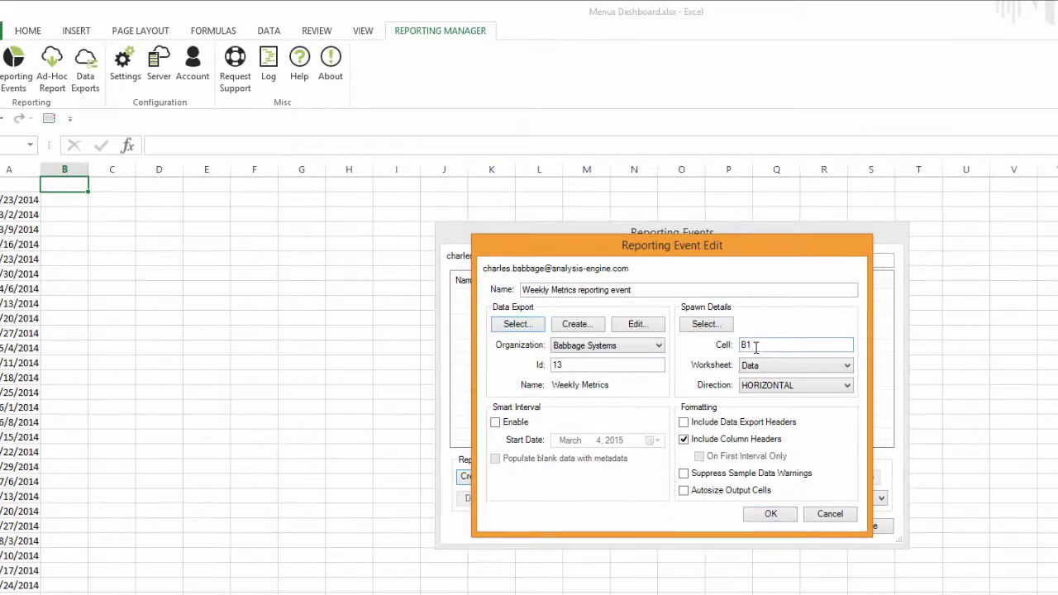
Step: Set the reporting event's spawn direction to VERTICAL
{"action": "left_click", "coordinate": [707, 305]}
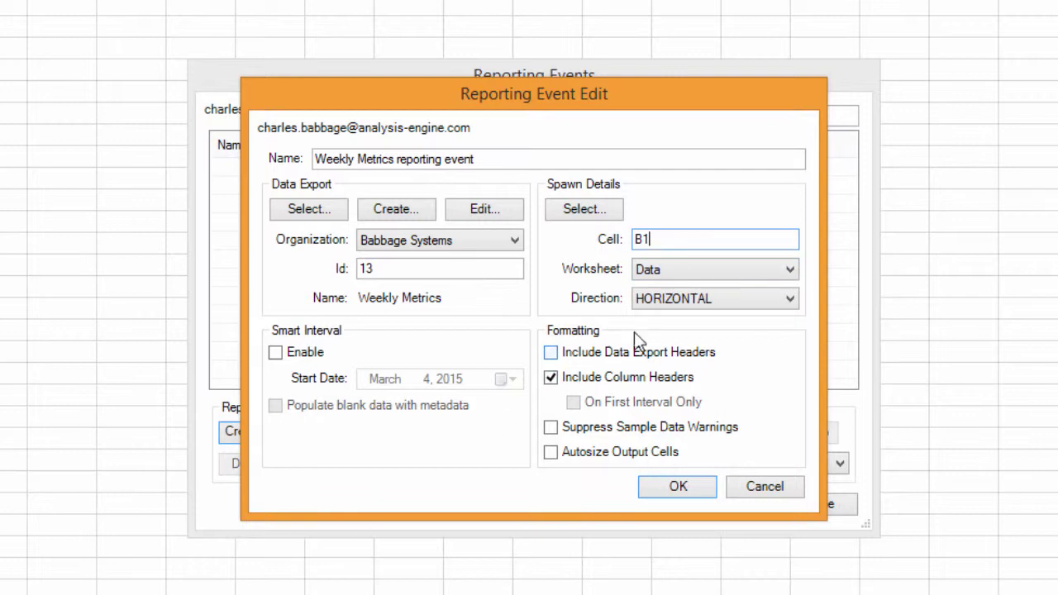
{"action": "left_click", "coordinate": [661, 302]}
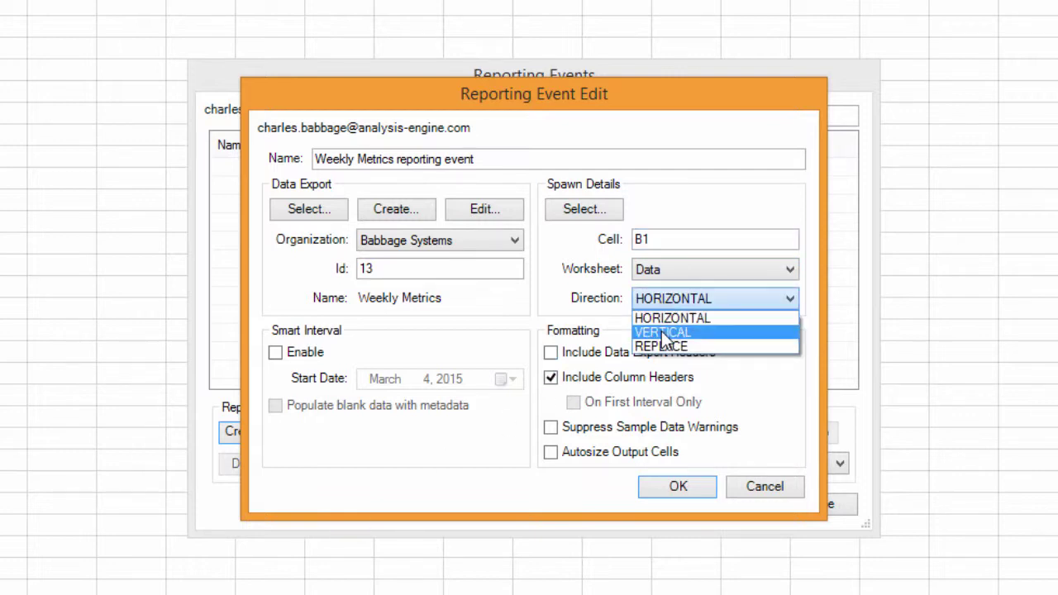
{"action": "left_click", "coordinate": [664, 333]}
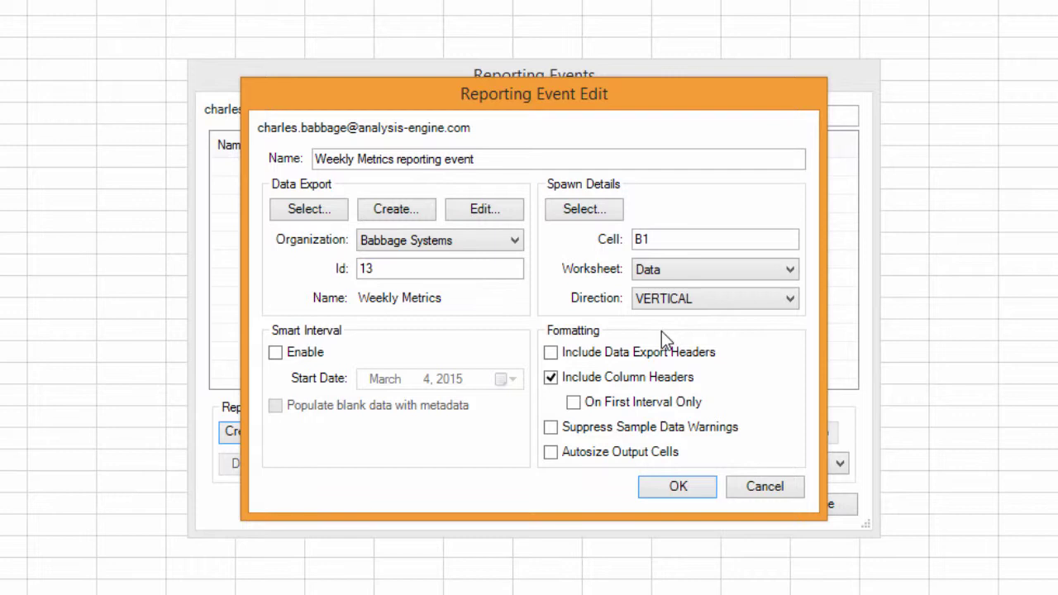
Step: Enable the smart interval for the reporting event and set its start date to February 23, 2014
{"action": "left_click", "coordinate": [304, 361]}
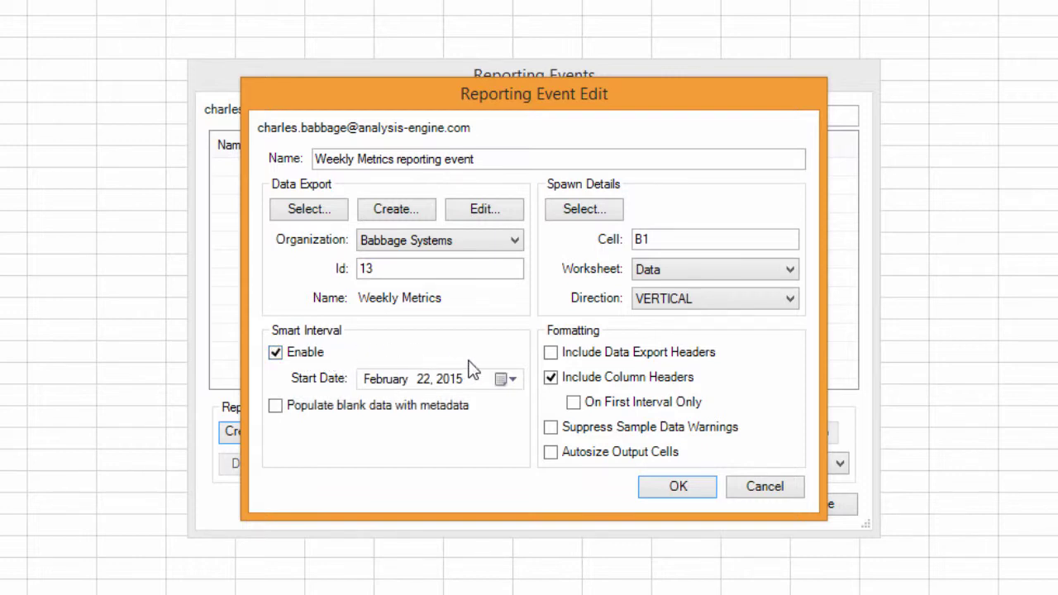
{"action": "left_click", "coordinate": [503, 379]}
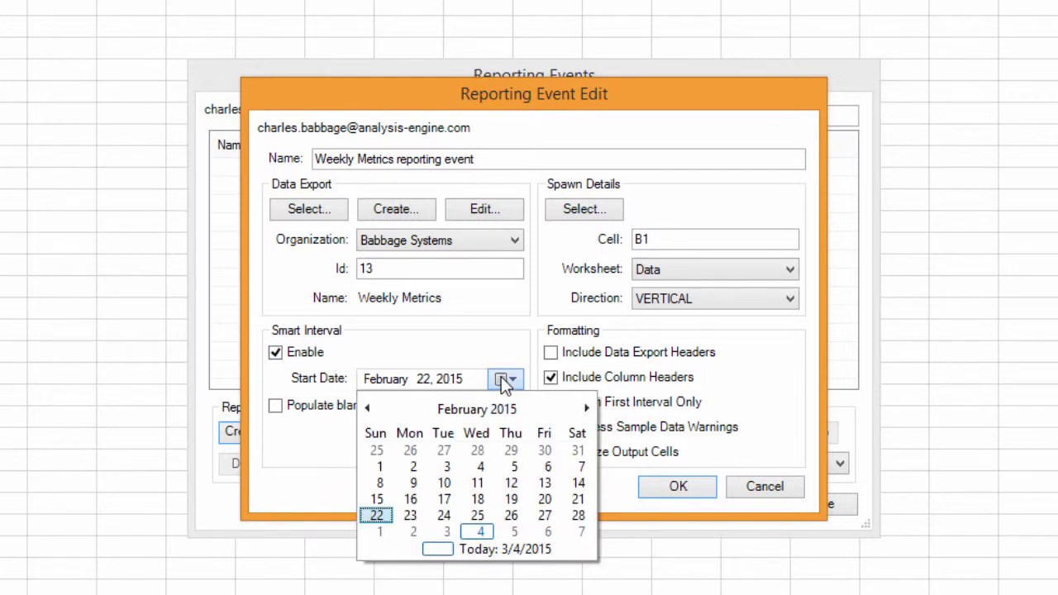
{"action": "left_click", "coordinate": [369, 410]}
{"action": "left_click", "coordinate": [369, 409]}
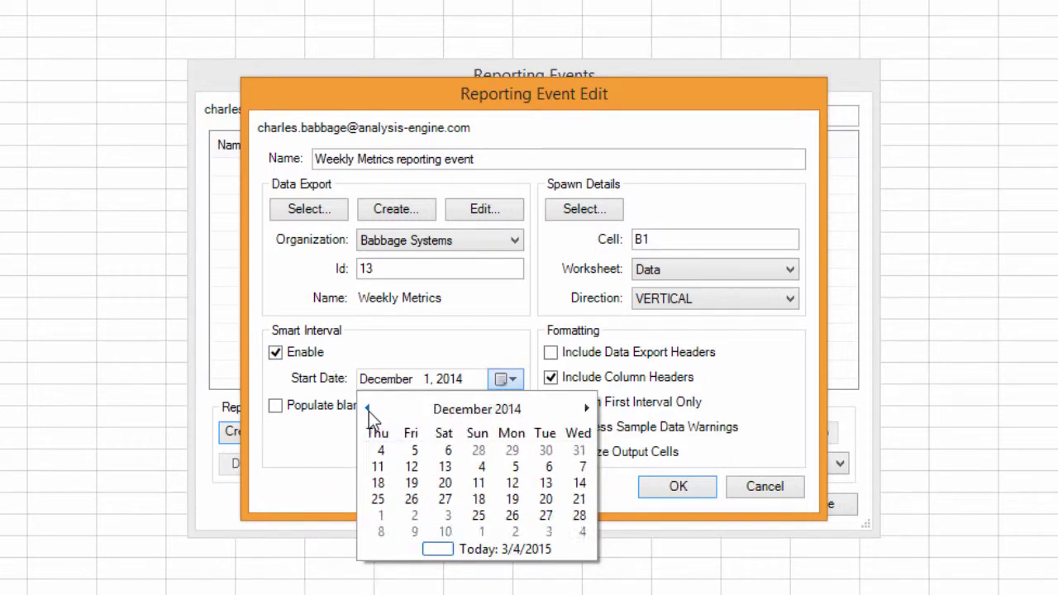
{"action": "left_click", "coordinate": [369, 409]}
{"action": "left_click", "coordinate": [369, 409]}
{"action": "left_click", "coordinate": [369, 409]}
{"action": "left_click", "coordinate": [369, 410]}
{"action": "left_click", "coordinate": [368, 410]}
{"action": "left_click", "coordinate": [369, 409]}
{"action": "left_click", "coordinate": [369, 409]}
{"action": "left_click", "coordinate": [369, 409]}
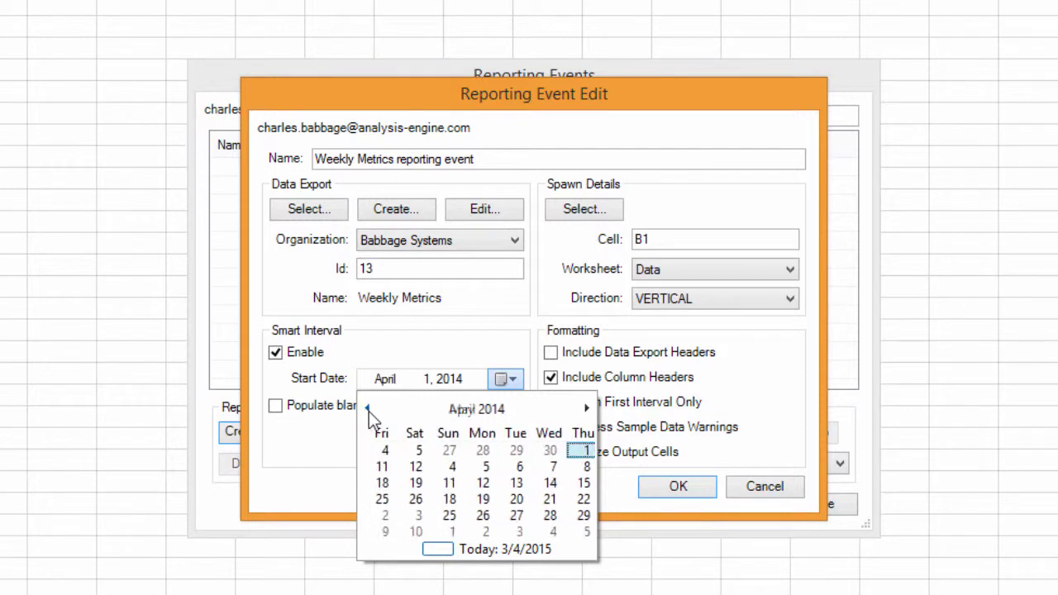
{"action": "left_click", "coordinate": [368, 409]}
{"action": "left_click", "coordinate": [369, 409]}
{"action": "left_click", "coordinate": [368, 410]}
{"action": "left_click", "coordinate": [584, 408]}
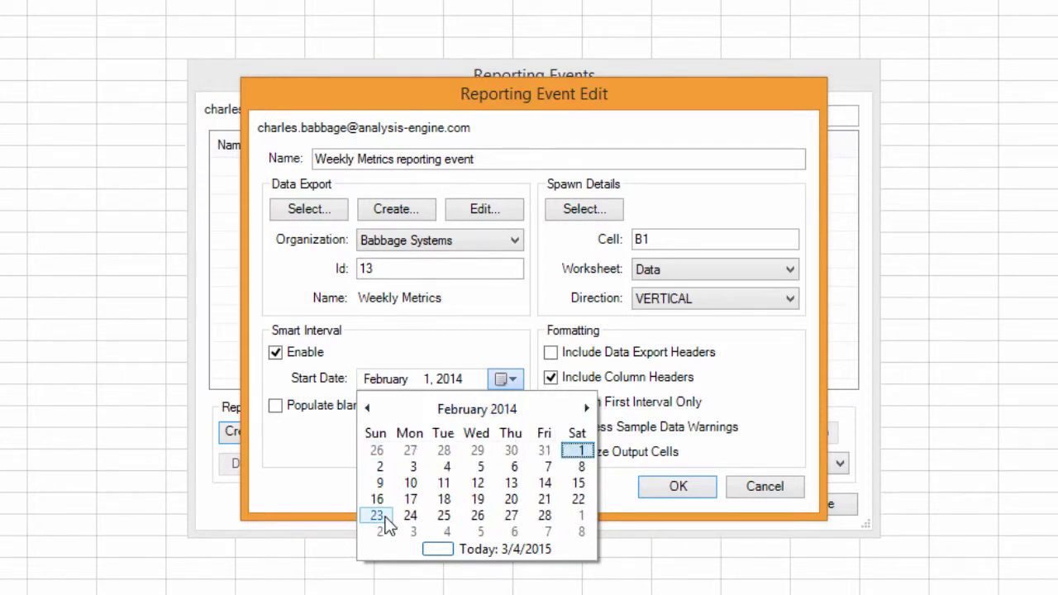
{"action": "left_click", "coordinate": [379, 518]}
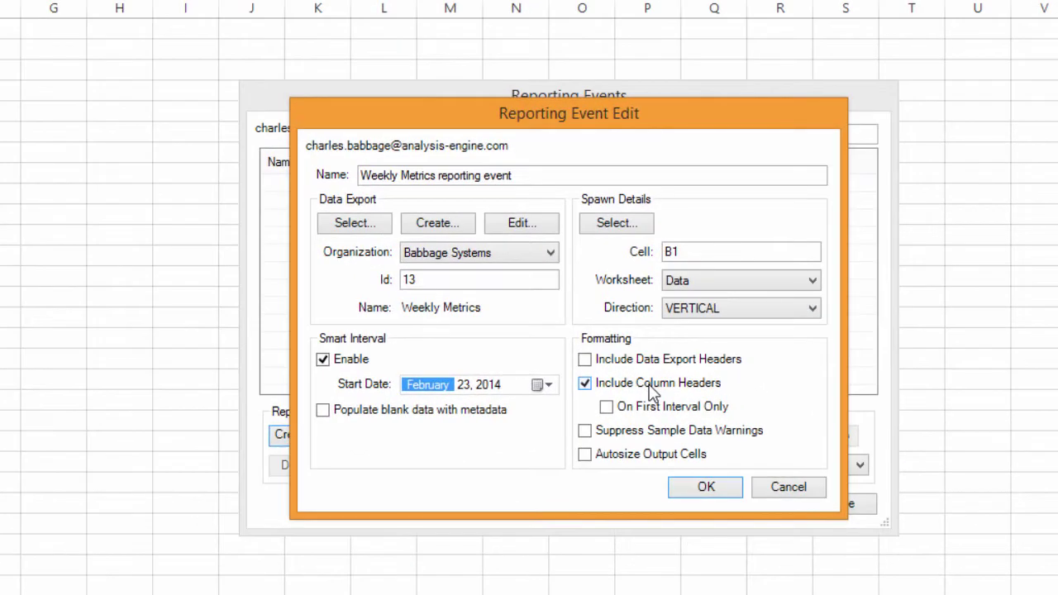
Step: Limit column headers to the first interval only, confirm the reporting event and save it
{"action": "left_click", "coordinate": [683, 406]}
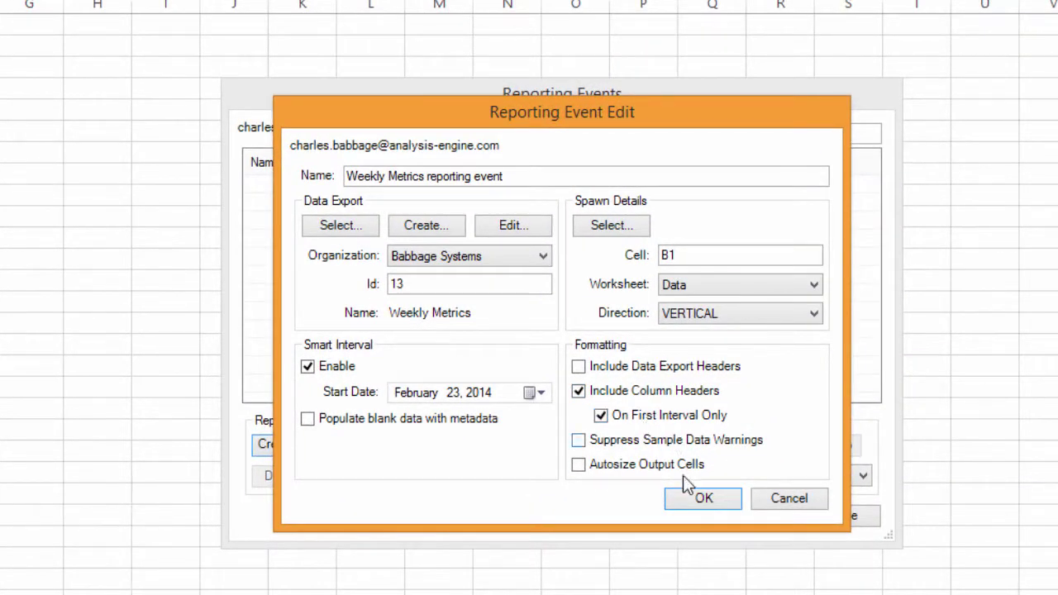
{"action": "left_click", "coordinate": [688, 503]}
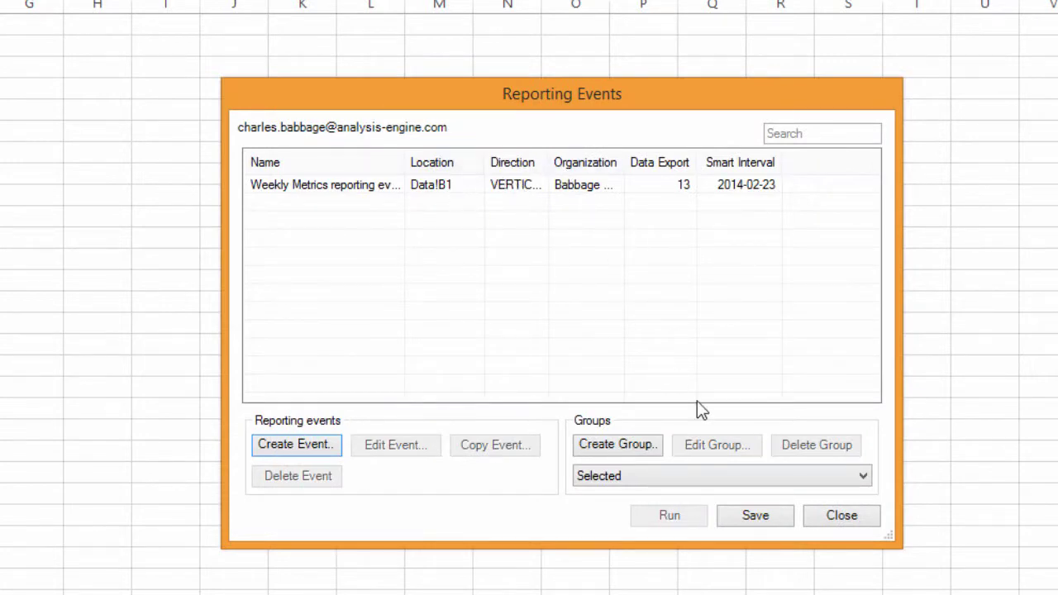
{"action": "left_click", "coordinate": [753, 516]}
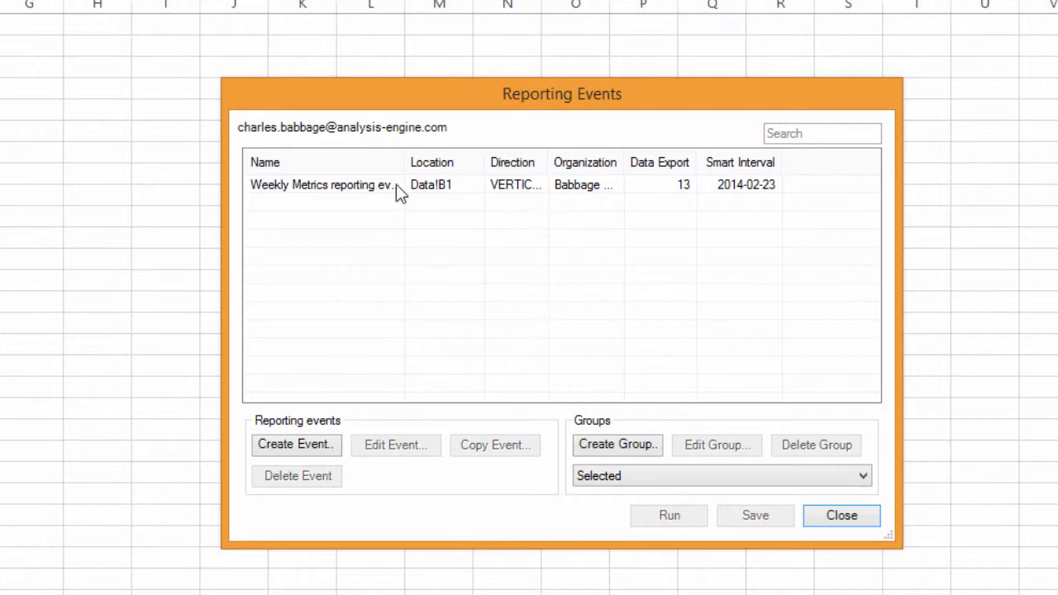
Step: Run the Weekly Metrics reporting event and dismiss its summary
{"action": "left_click", "coordinate": [333, 190]}
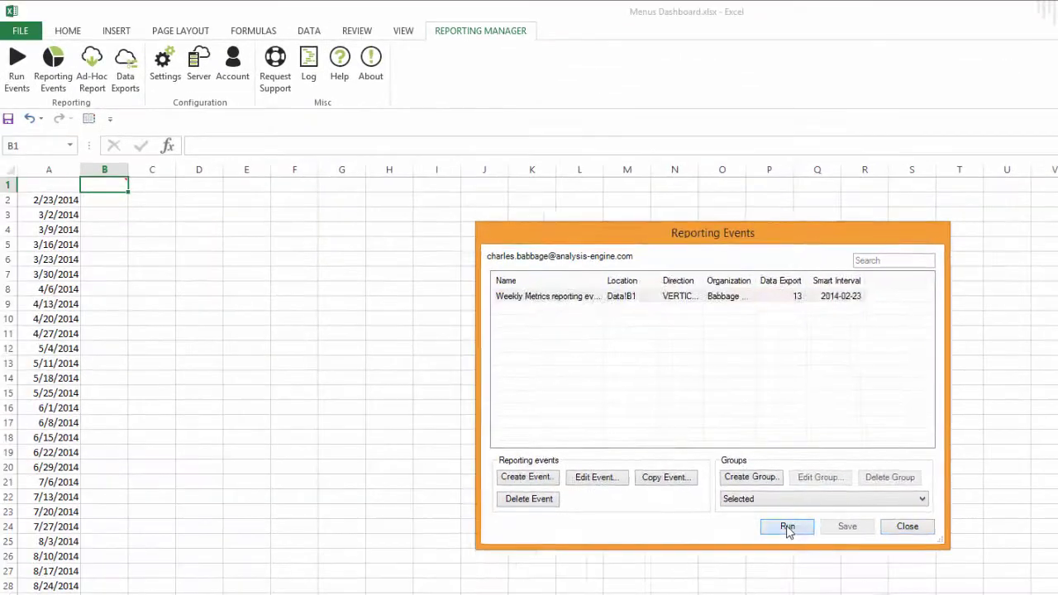
{"action": "left_click", "coordinate": [669, 516]}
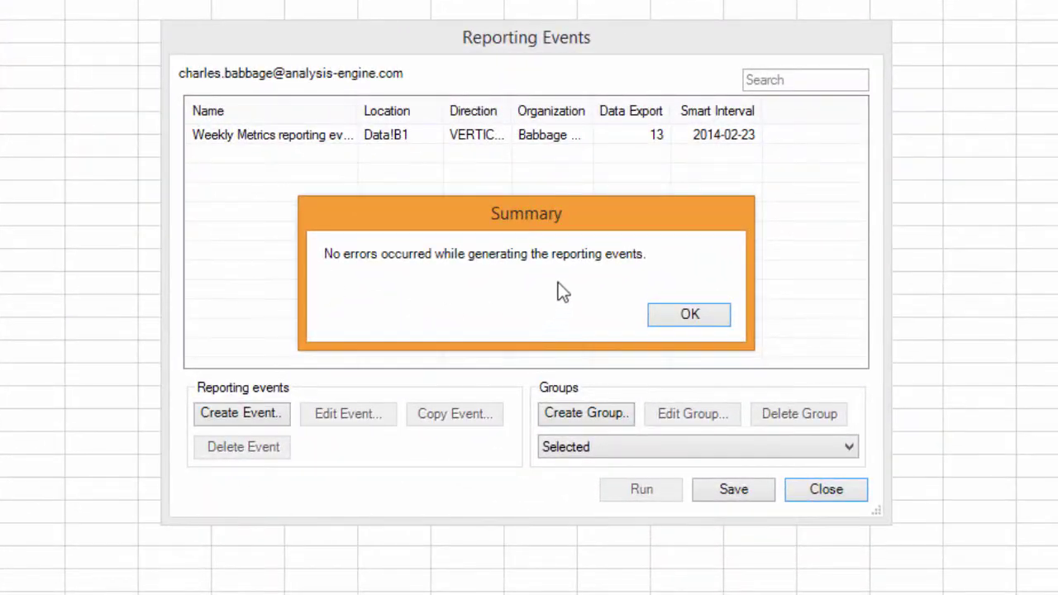
{"action": "left_click", "coordinate": [690, 316]}
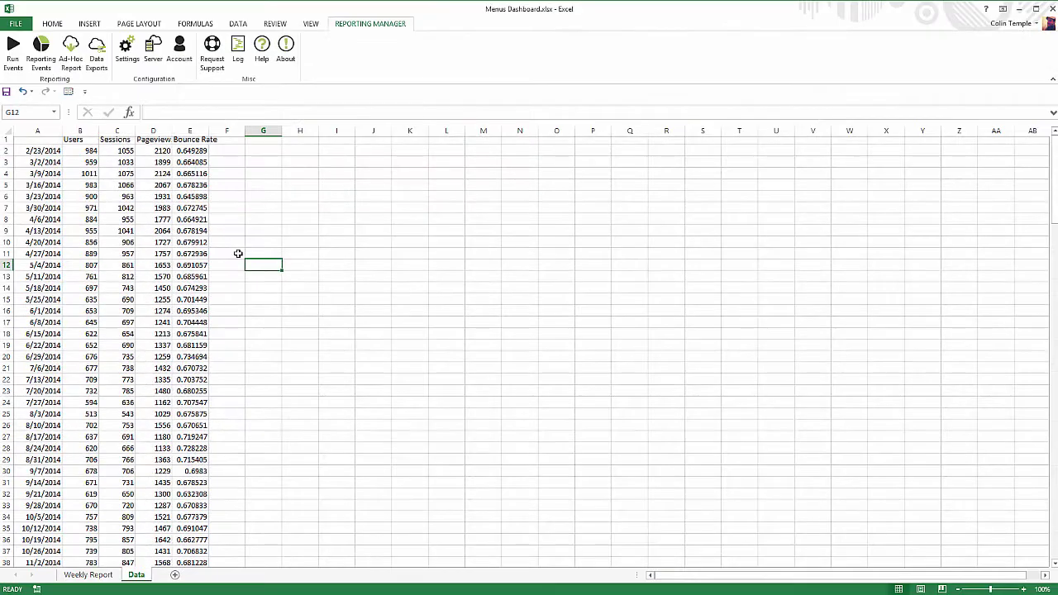
Step: Review the imported weekly rows on the Data sheet down to the metrics for 2/22/2015
{"action": "scroll", "coordinate": [177, 250], "scroll_direction": "down", "scroll_amount": 8}
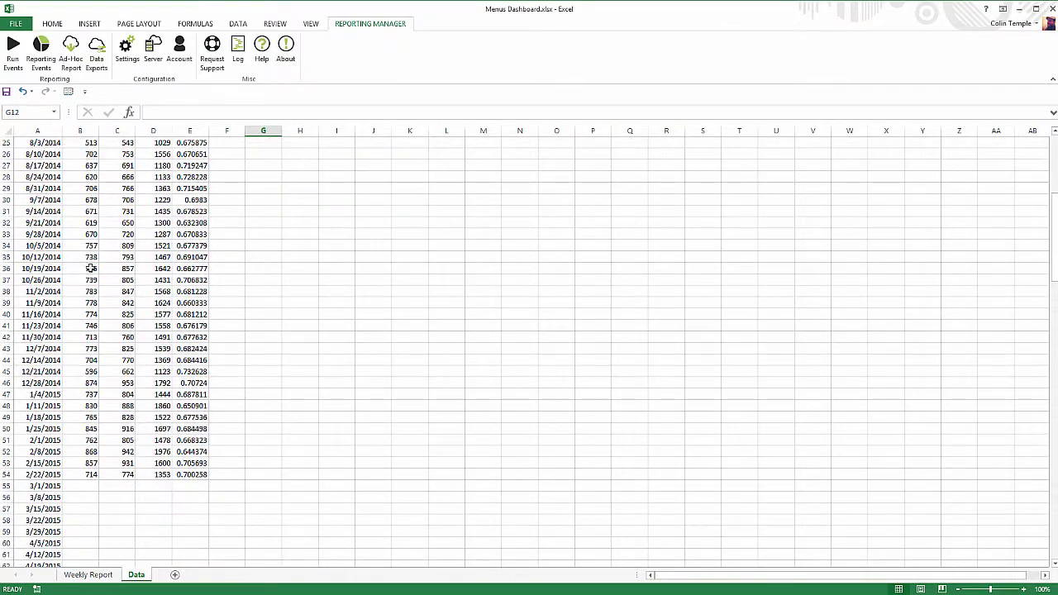
{"action": "scroll", "coordinate": [56, 455], "scroll_direction": "down", "scroll_amount": 2}
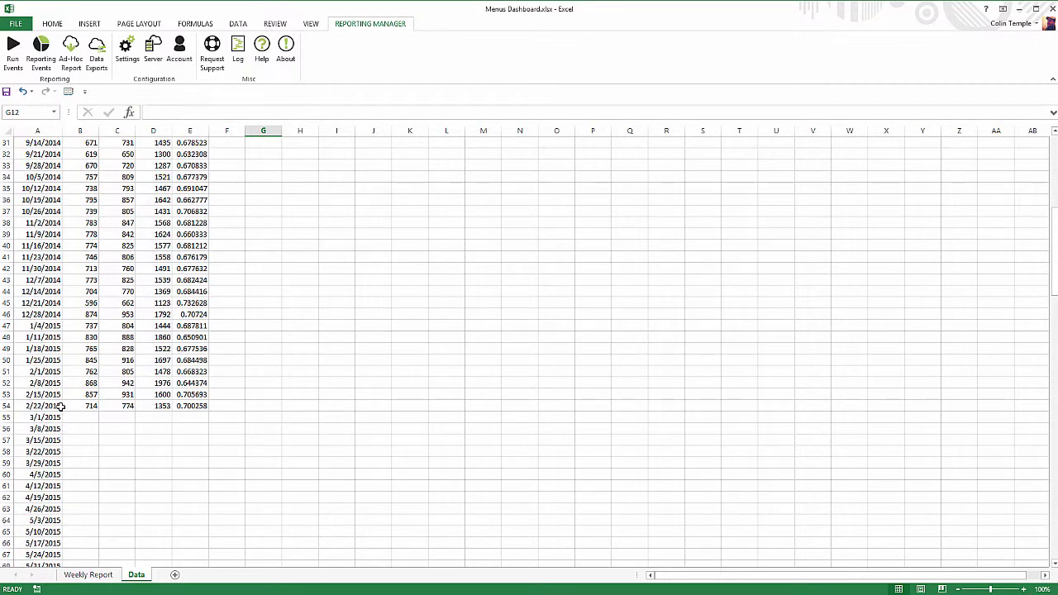
{"action": "left_click_drag", "start_coordinate": [73, 406], "coordinate": [190, 403]}
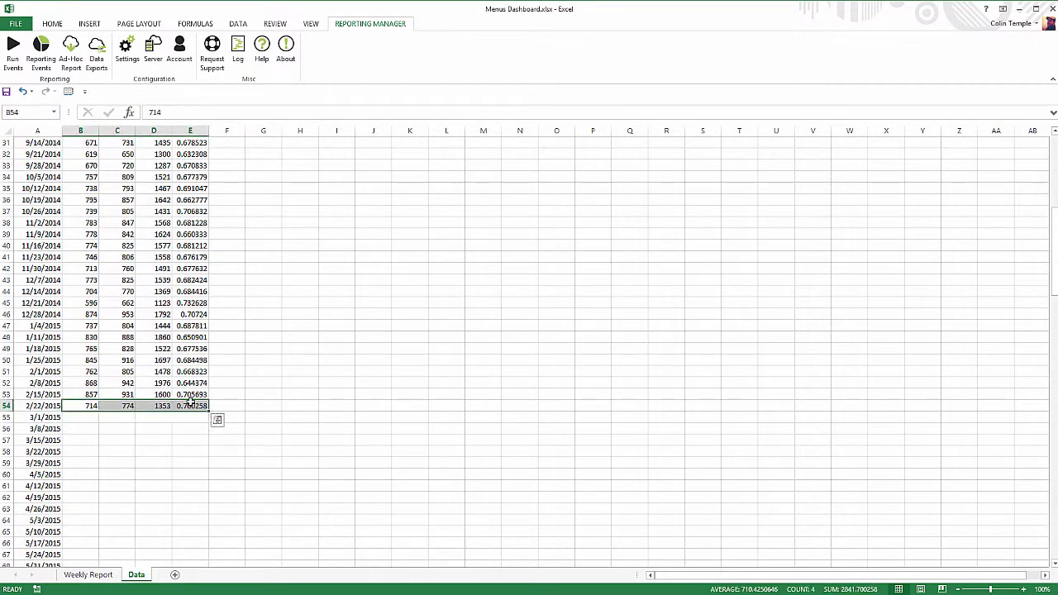
Step: Widen columns B through E on the Data sheet to fit the metric headers
{"action": "scroll", "coordinate": [134, 261], "scroll_direction": "up", "scroll_amount": 7}
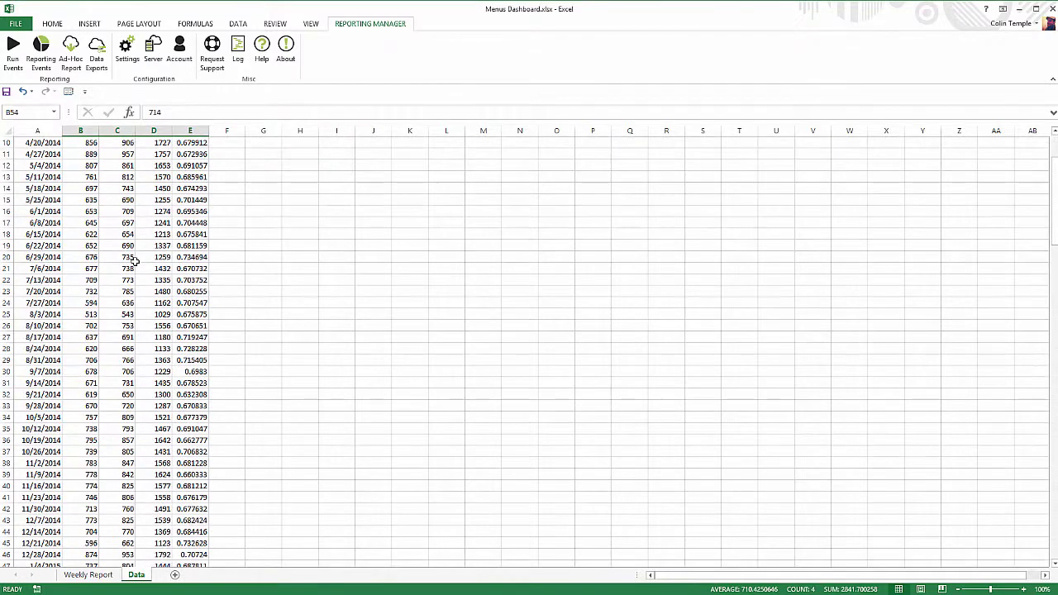
{"action": "scroll", "coordinate": [134, 260], "scroll_direction": "up", "scroll_amount": 3}
{"action": "left_click_drag", "start_coordinate": [83, 142], "coordinate": [194, 141]}
{"action": "left_click_drag", "start_coordinate": [99, 130], "coordinate": [299, 131]}
{"action": "left_click", "coordinate": [248, 188]}
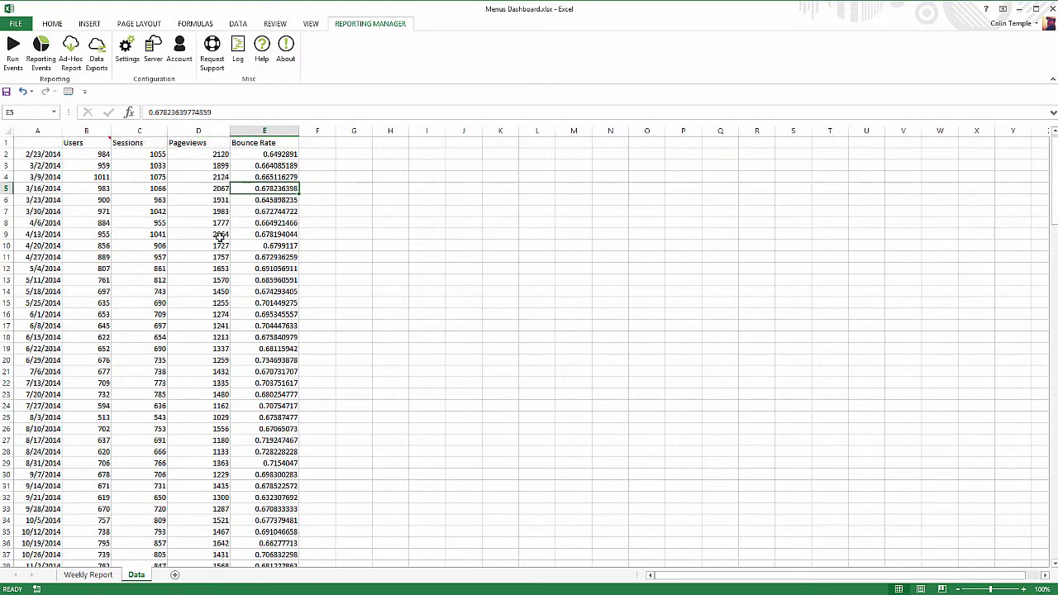
Step: Compare the imported metrics on the Data sheet with the Weekly Report dashboard, ending on the Data sheet
{"action": "scroll", "coordinate": [220, 236], "scroll_direction": "down", "scroll_amount": 11}
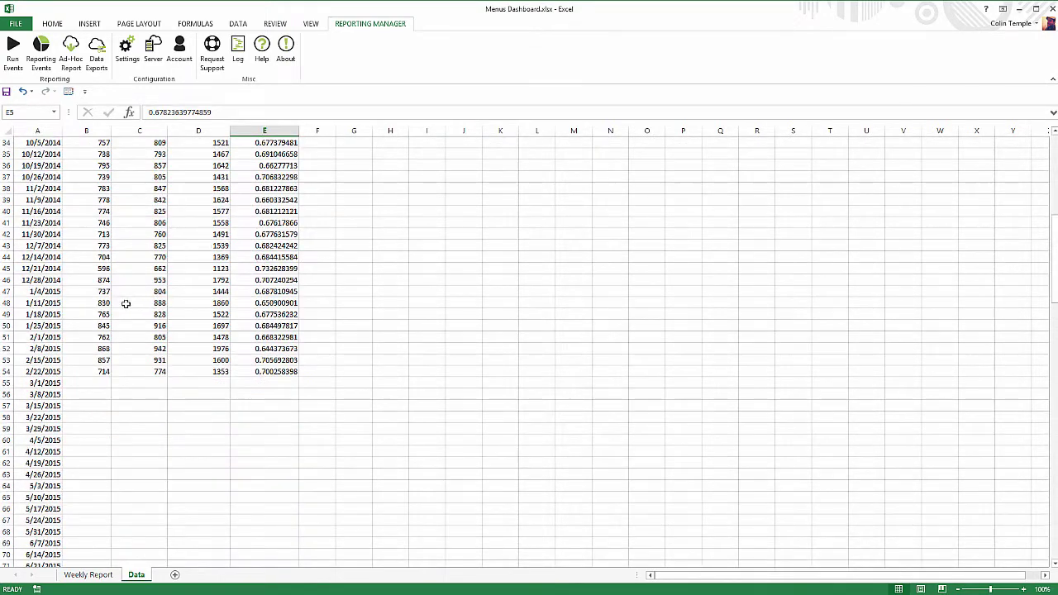
{"action": "left_click", "coordinate": [105, 575]}
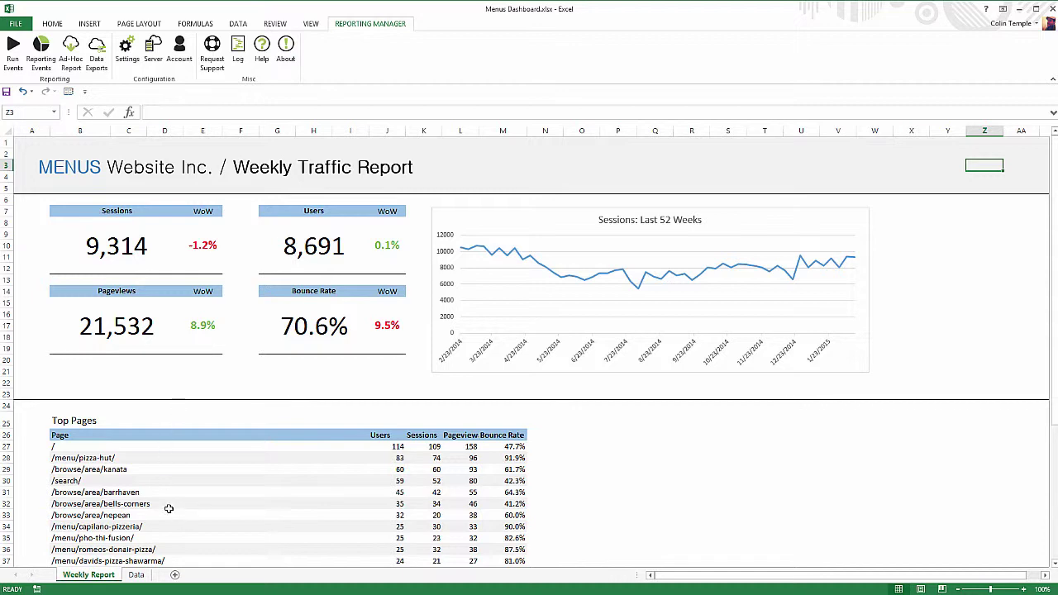
{"action": "left_click", "coordinate": [136, 575]}
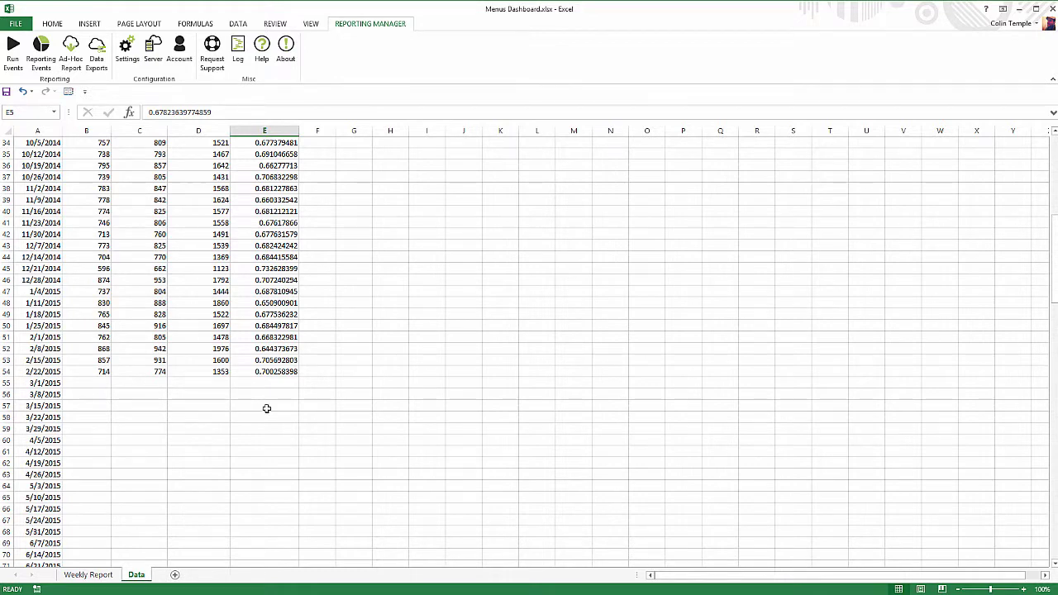
{"action": "scroll", "coordinate": [266, 408], "scroll_direction": "up", "scroll_amount": 10}
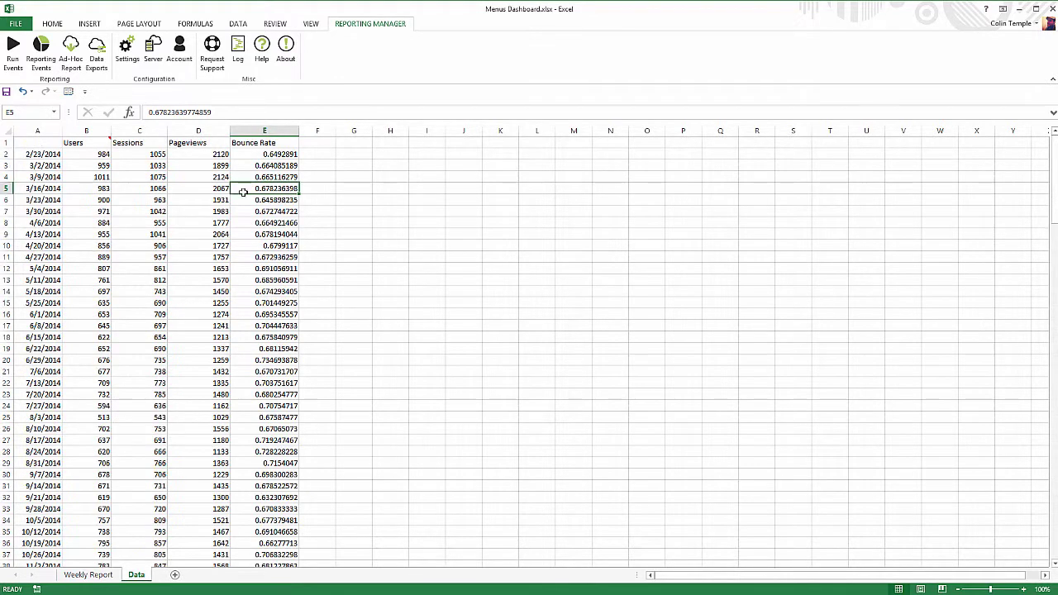
{"action": "left_click", "coordinate": [88, 575]}
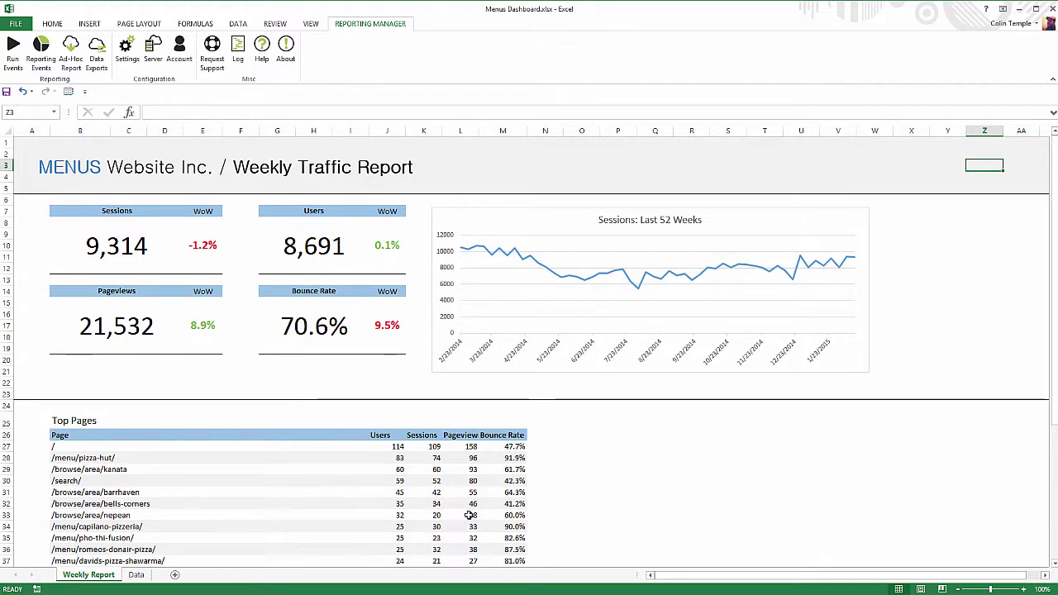
{"action": "left_click", "coordinate": [135, 574]}
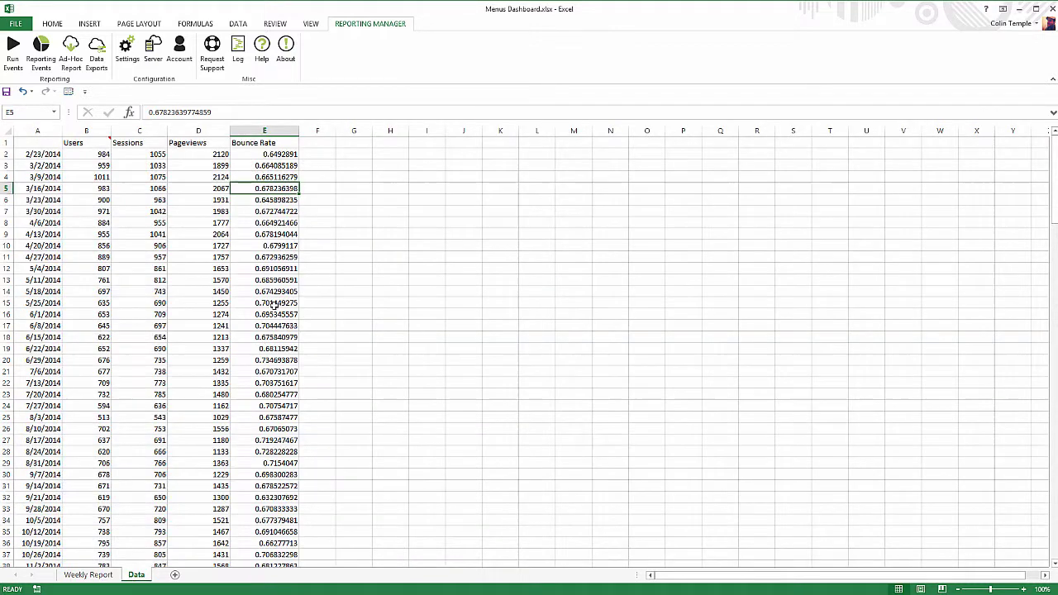
Step: Start a new reporting event at cell H1 of the Data sheet and create a data export named Top Pages Last Week
{"action": "left_click", "coordinate": [383, 143]}
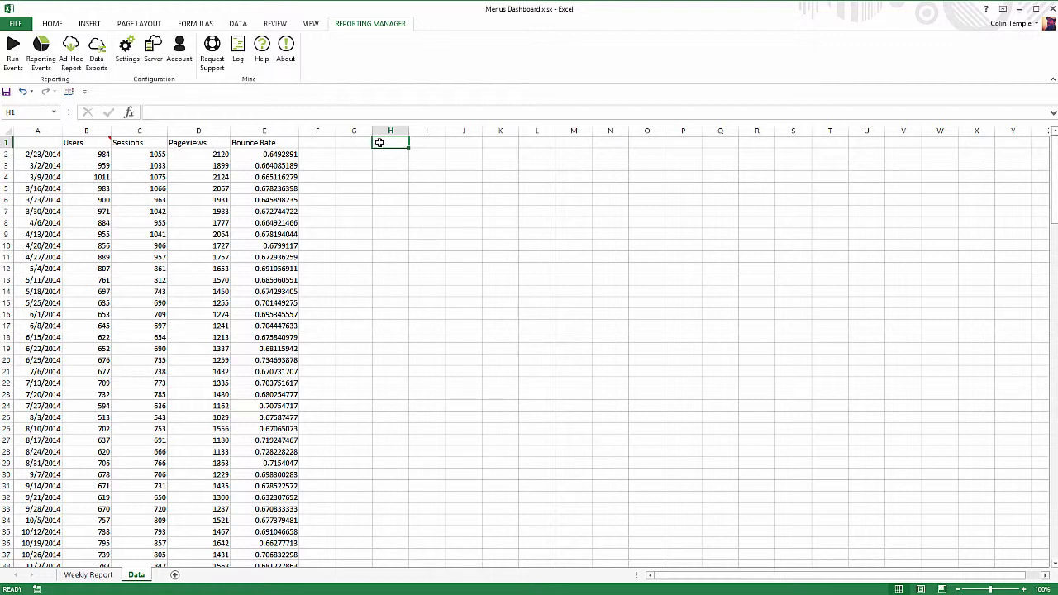
{"action": "left_click", "coordinate": [41, 63]}
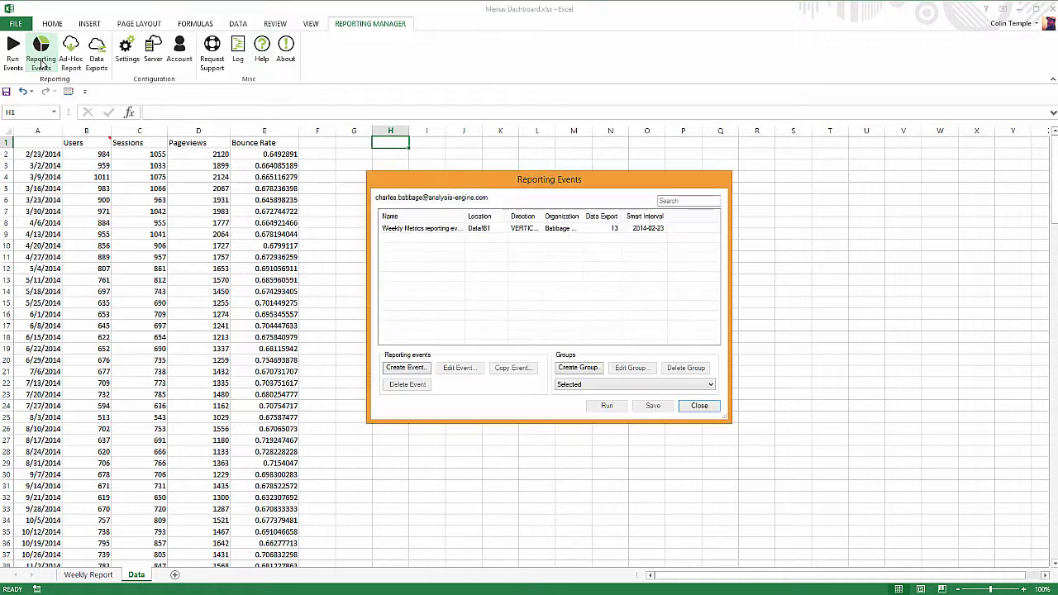
{"action": "left_click", "coordinate": [411, 372]}
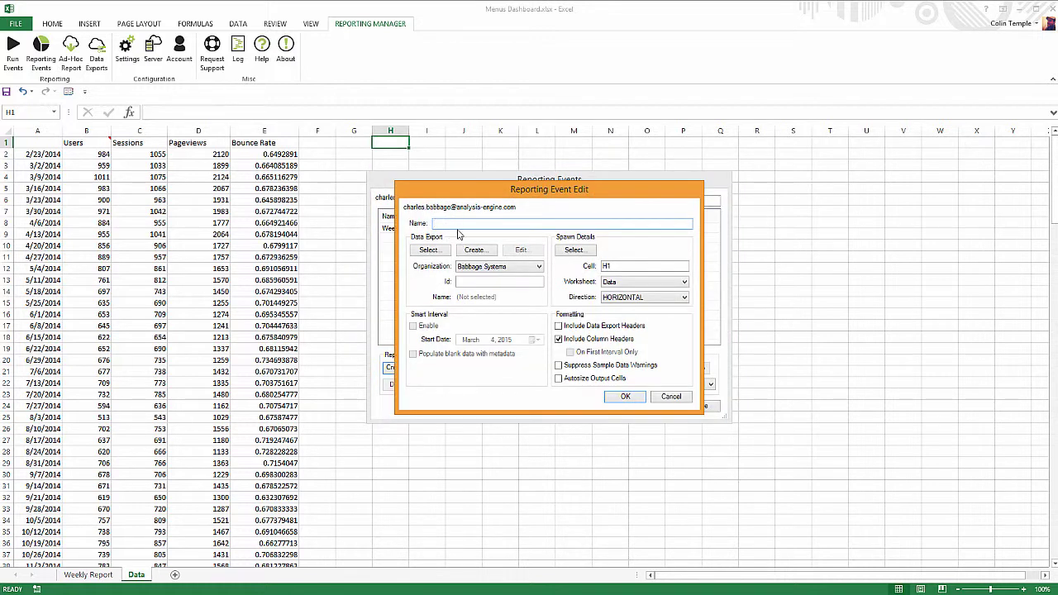
{"action": "left_click", "coordinate": [470, 254]}
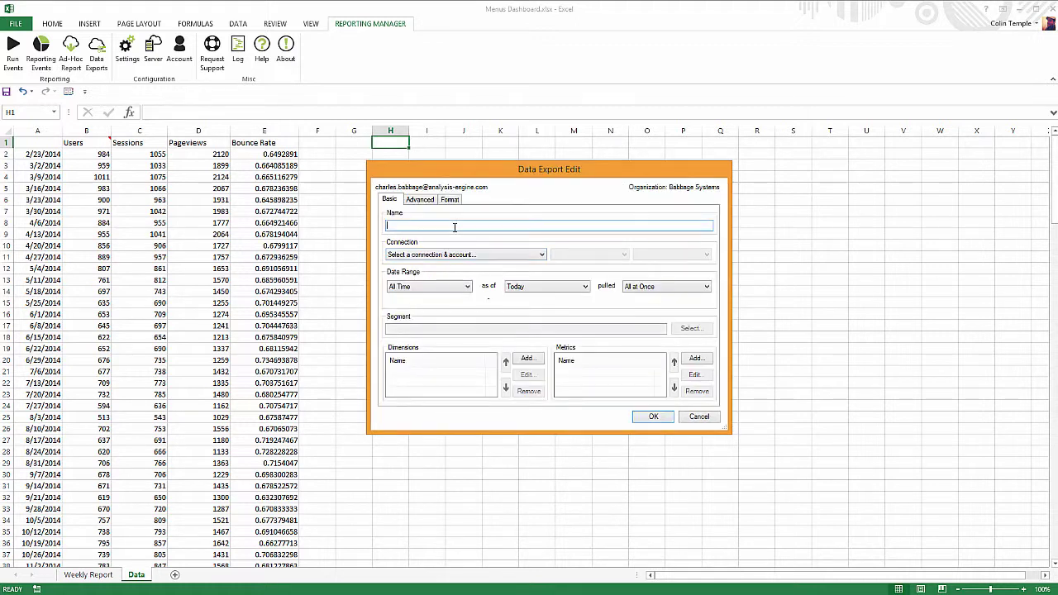
{"action": "type", "text": "Top Pages Last Week"}
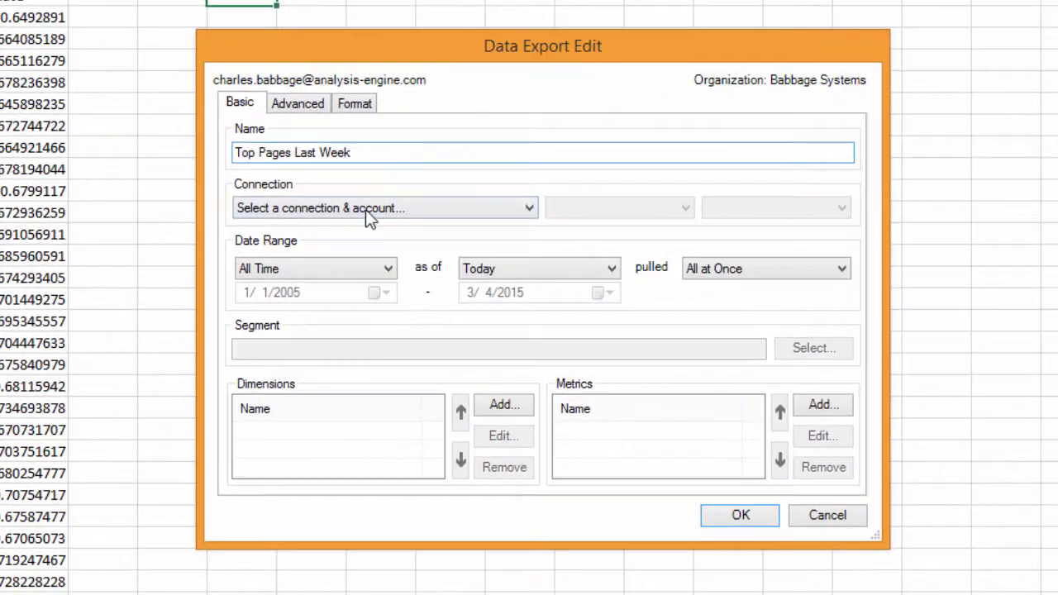
Step: Connect the data export to the Publisher account, its web property and the All Website Data view
{"action": "left_click", "coordinate": [456, 255]}
{"action": "left_click", "coordinate": [346, 242]}
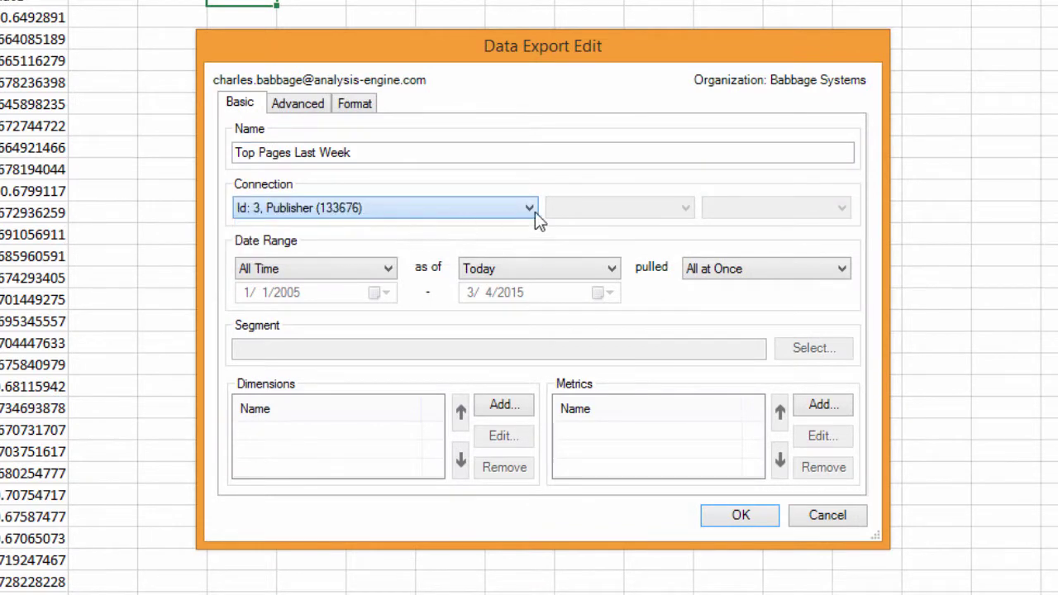
{"action": "left_click", "coordinate": [604, 206]}
{"action": "left_click", "coordinate": [596, 241]}
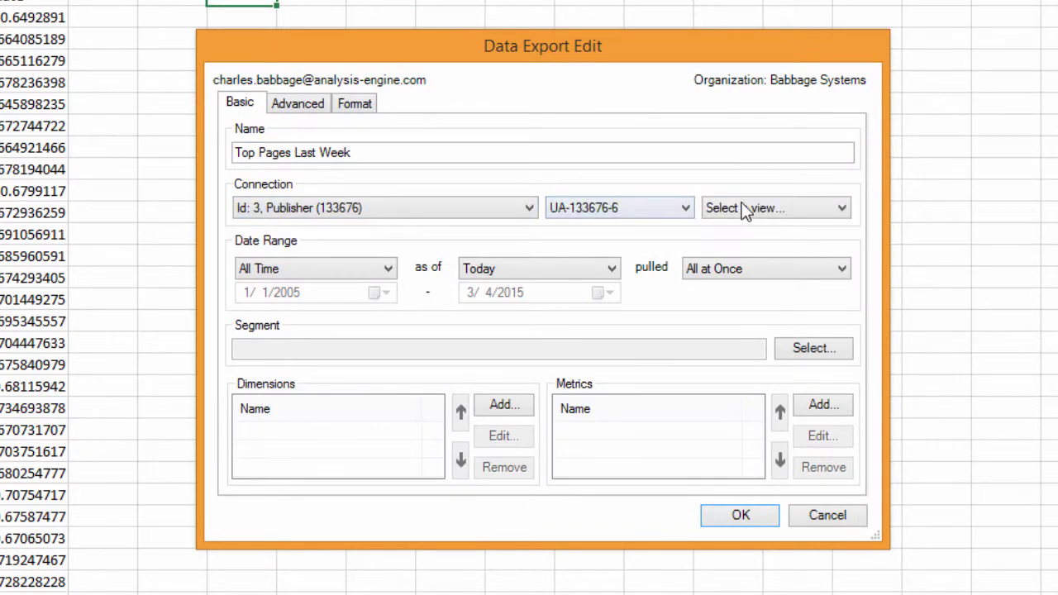
{"action": "left_click", "coordinate": [747, 207]}
{"action": "left_click", "coordinate": [740, 246]}
Step: Set the export's date range to Last Week and add the Page dimension
{"action": "left_click", "coordinate": [289, 268]}
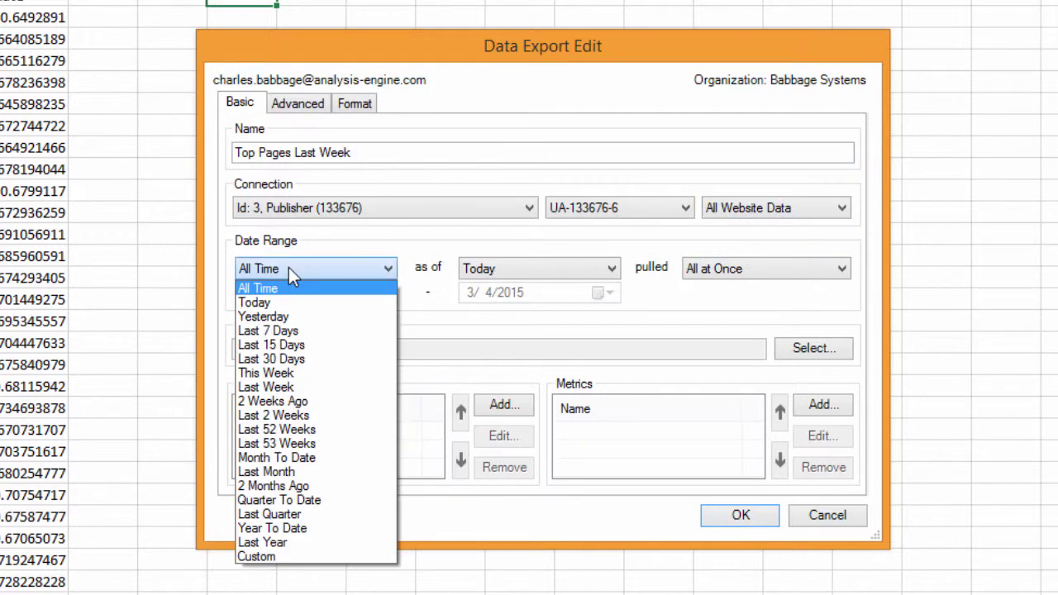
{"action": "left_click", "coordinate": [289, 387]}
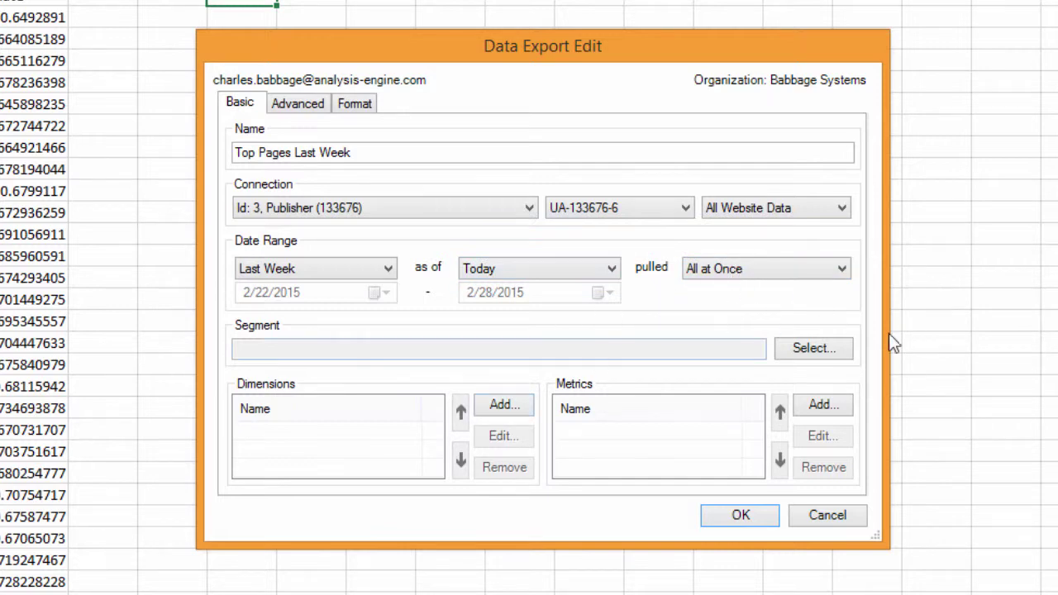
{"action": "left_click", "coordinate": [520, 413]}
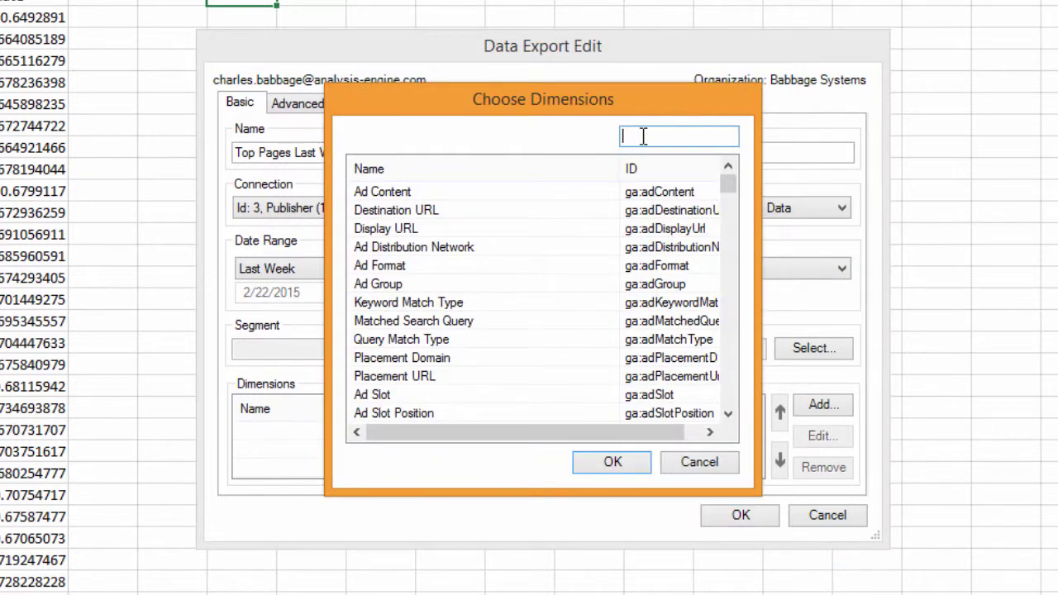
{"action": "type", "text": "Page"}
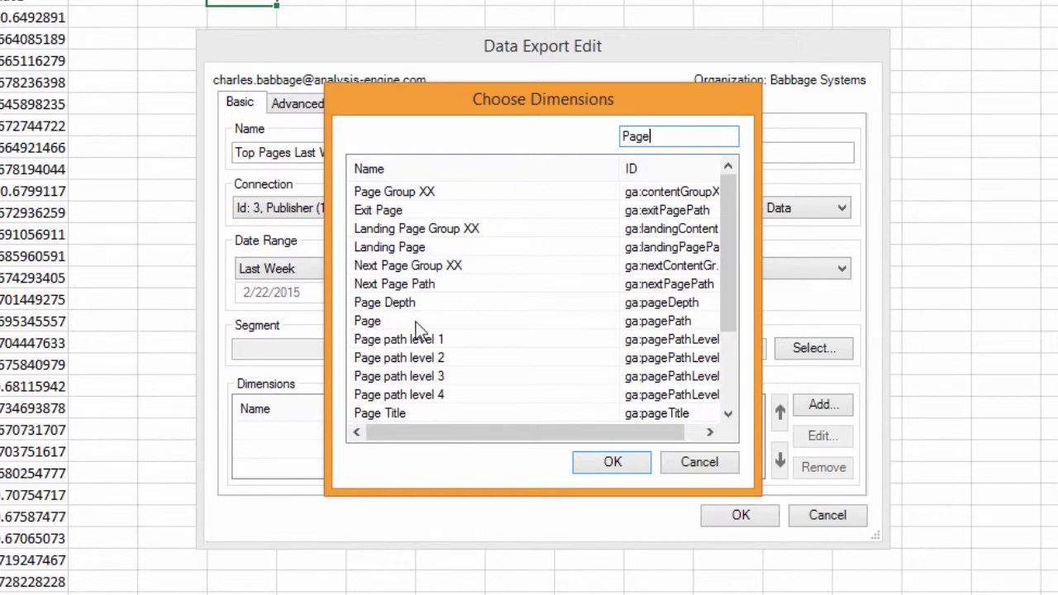
{"action": "left_click", "coordinate": [416, 322]}
{"action": "left_click", "coordinate": [582, 459]}
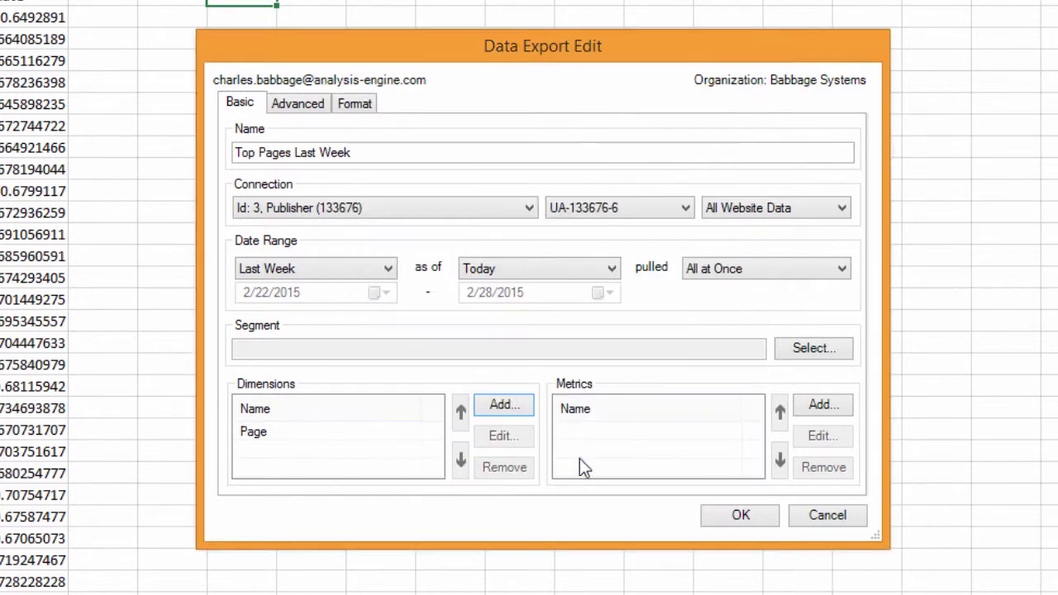
Step: Add the Users and Sessions metrics to the Top Pages Last Week export
{"action": "left_click", "coordinate": [818, 405]}
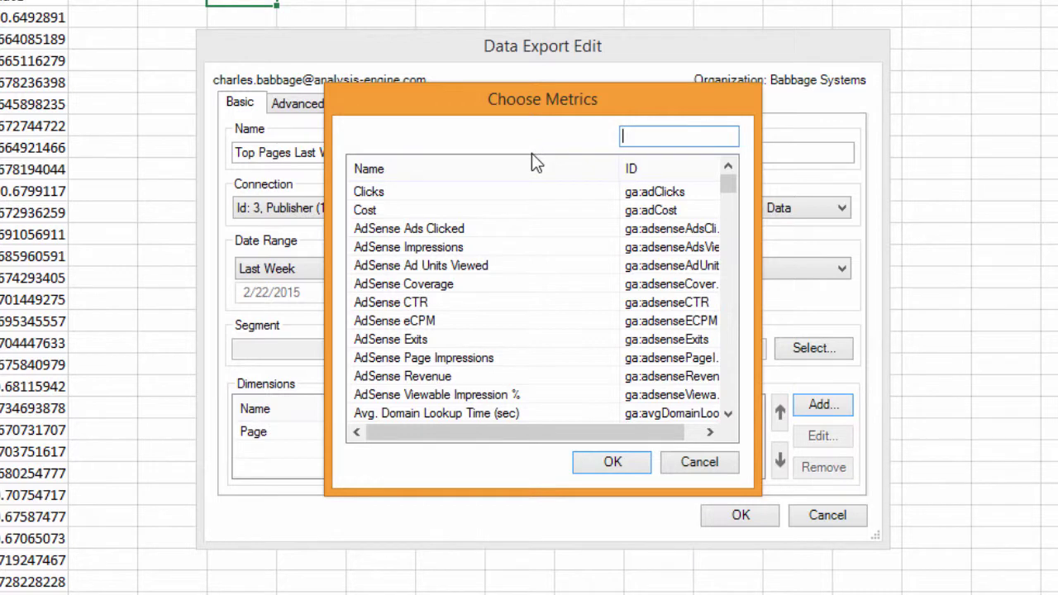
{"action": "type", "text": "Users"}
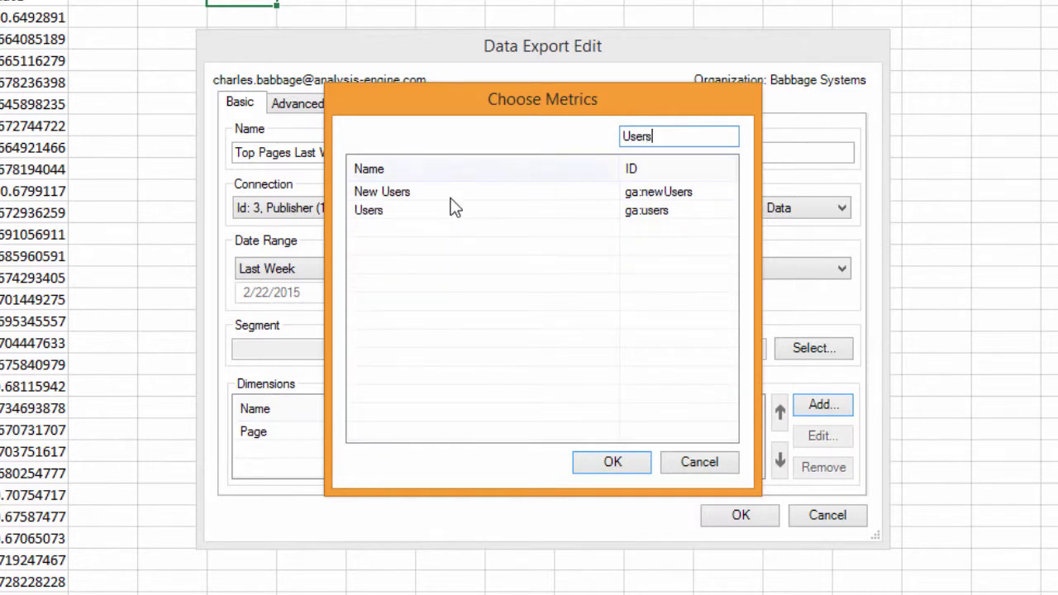
{"action": "left_click", "coordinate": [467, 210]}
{"action": "left_click", "coordinate": [612, 462]}
{"action": "left_click", "coordinate": [806, 405]}
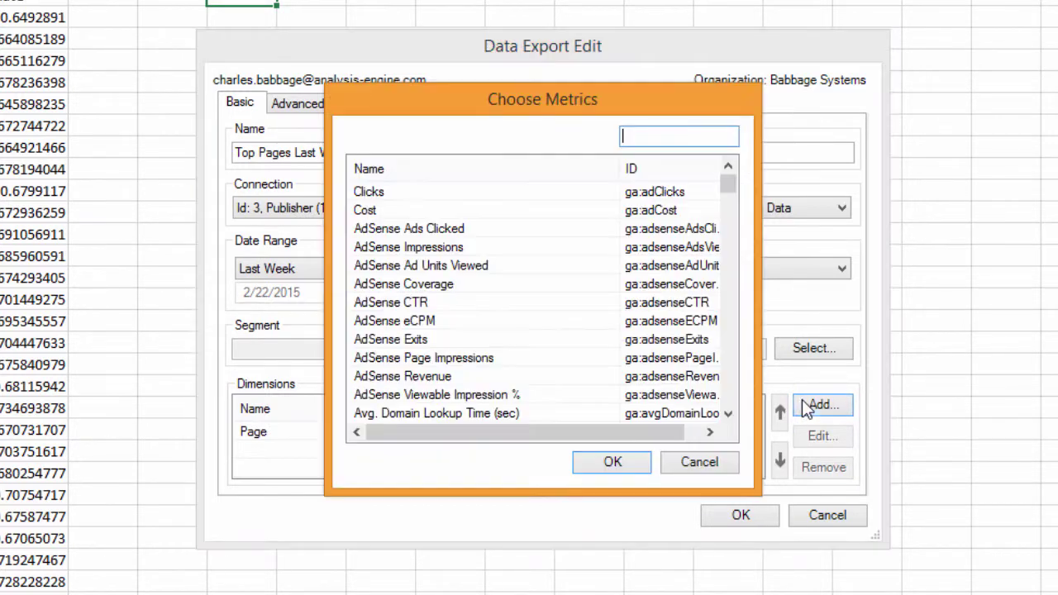
{"action": "type", "text": "Sess"}
{"action": "left_click", "coordinate": [471, 358]}
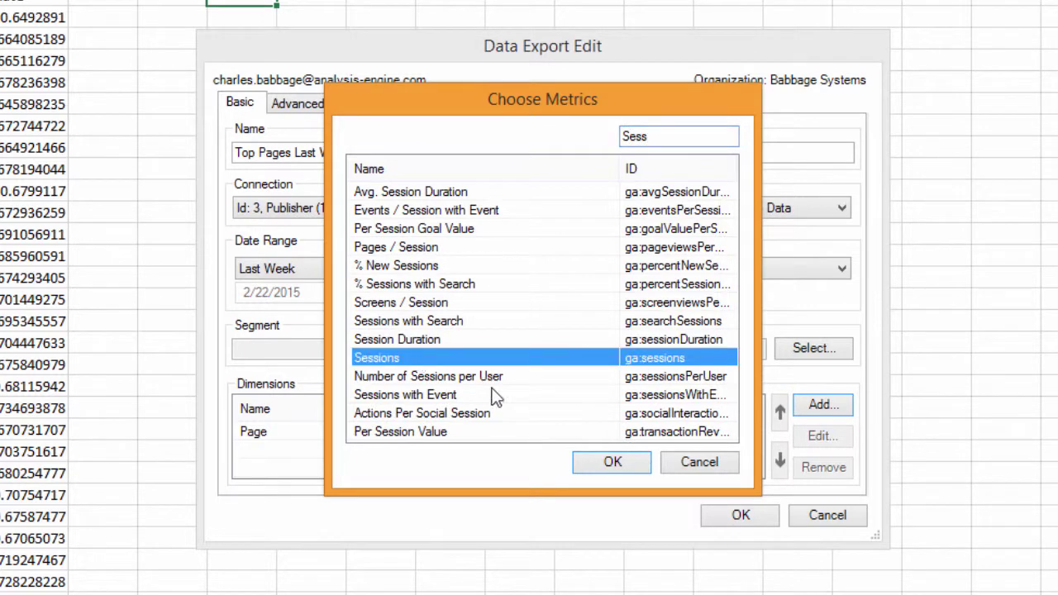
{"action": "left_click", "coordinate": [597, 466]}
Step: Add the Pageviews and Bounce Rate metrics to the Top Pages Last Week export
{"action": "left_click", "coordinate": [840, 403]}
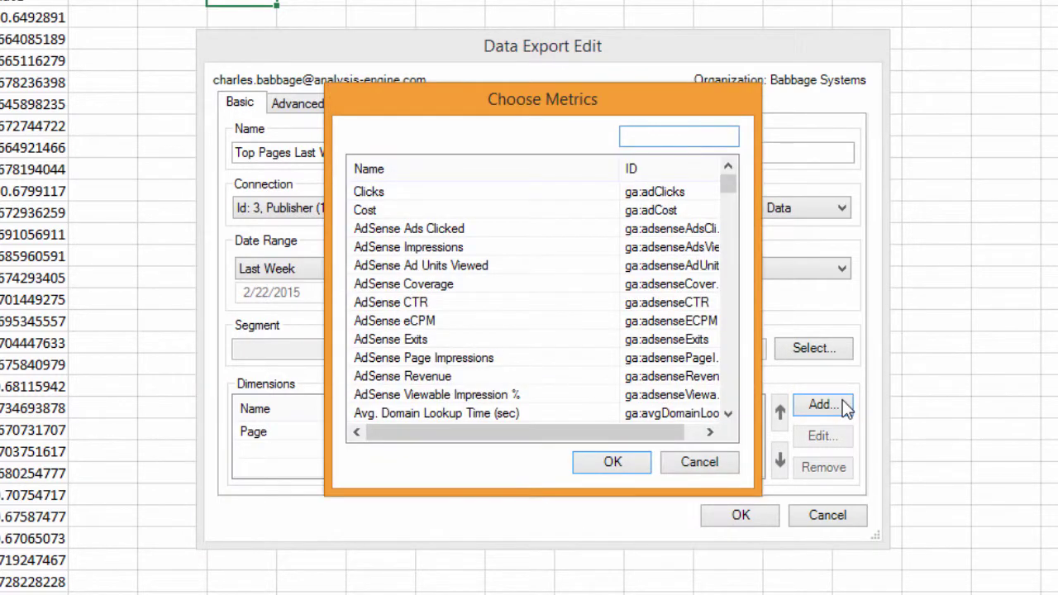
{"action": "type", "text": "Pages"}
{"action": "key", "text": "BackSpace"}
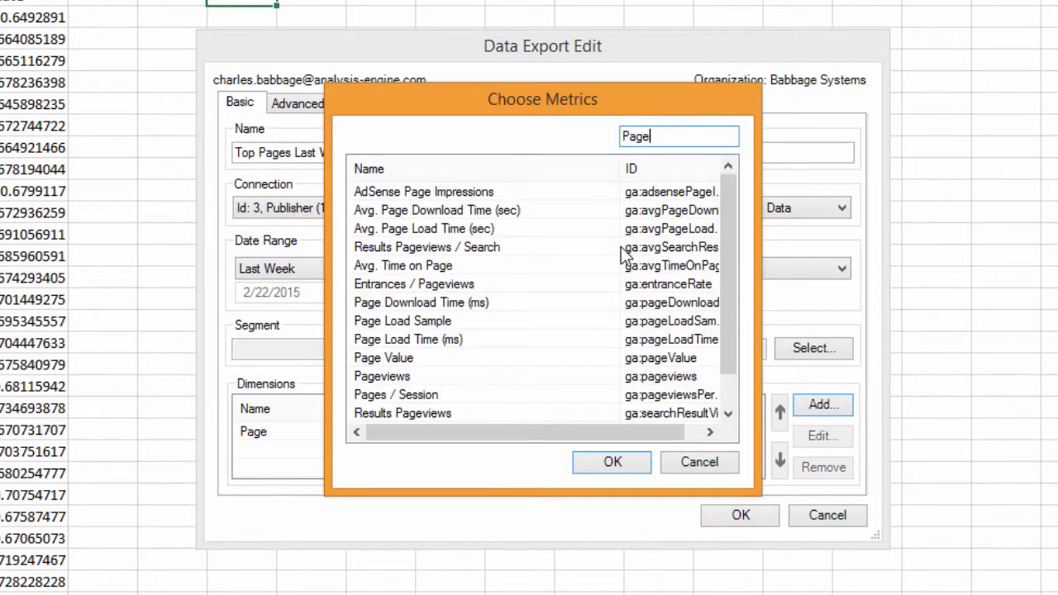
{"action": "type", "text": "v"}
{"action": "left_click", "coordinate": [441, 227]}
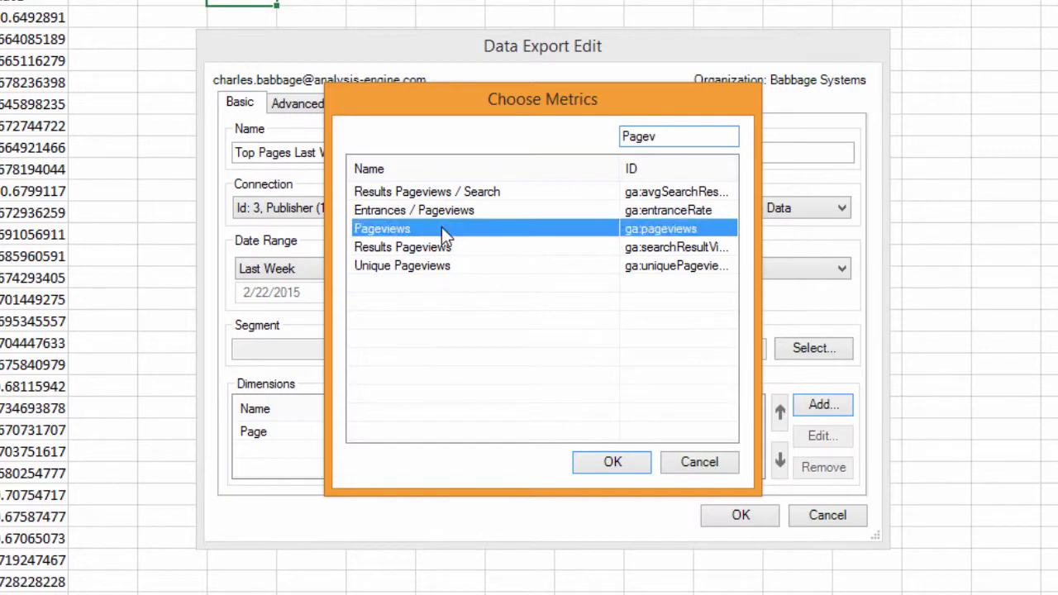
{"action": "left_click", "coordinate": [616, 462]}
{"action": "left_click", "coordinate": [811, 405]}
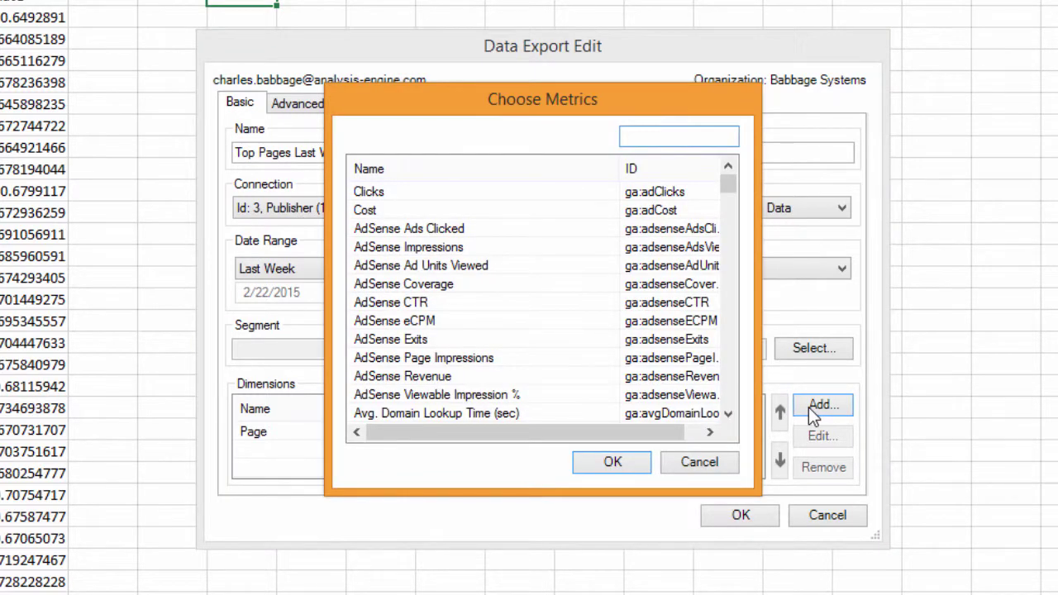
{"action": "type", "text": "Bounce"}
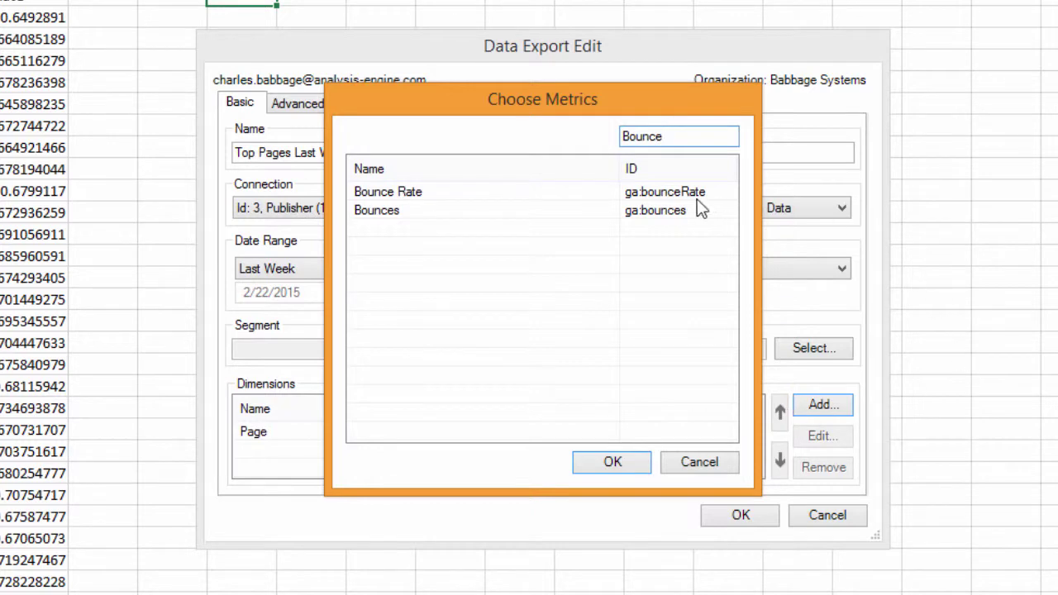
{"action": "left_click", "coordinate": [671, 192]}
{"action": "left_click", "coordinate": [618, 462]}
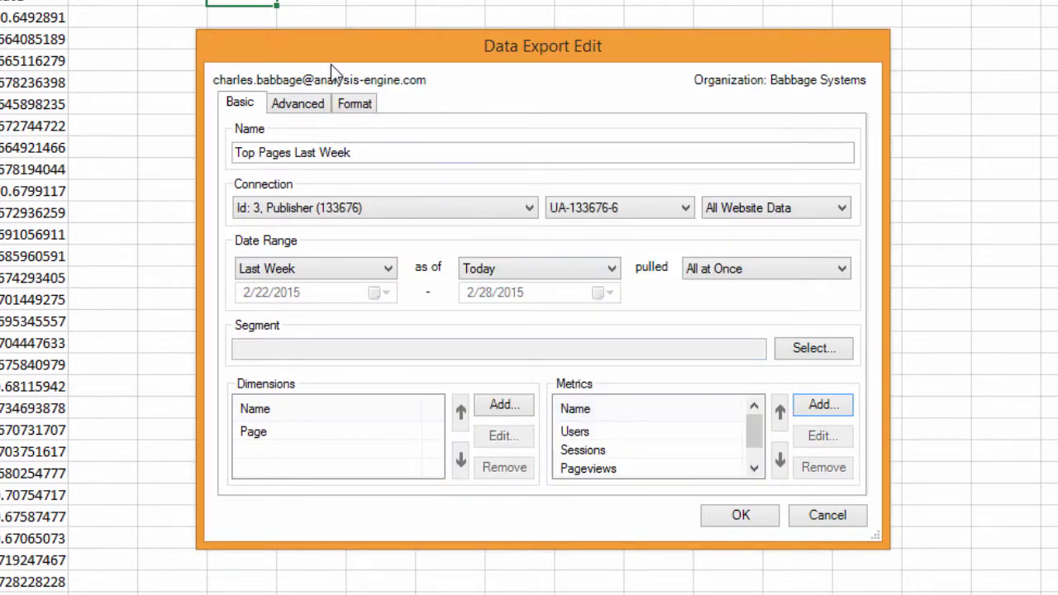
Step: Sort the export's results by Users in descending order
{"action": "left_click", "coordinate": [293, 104]}
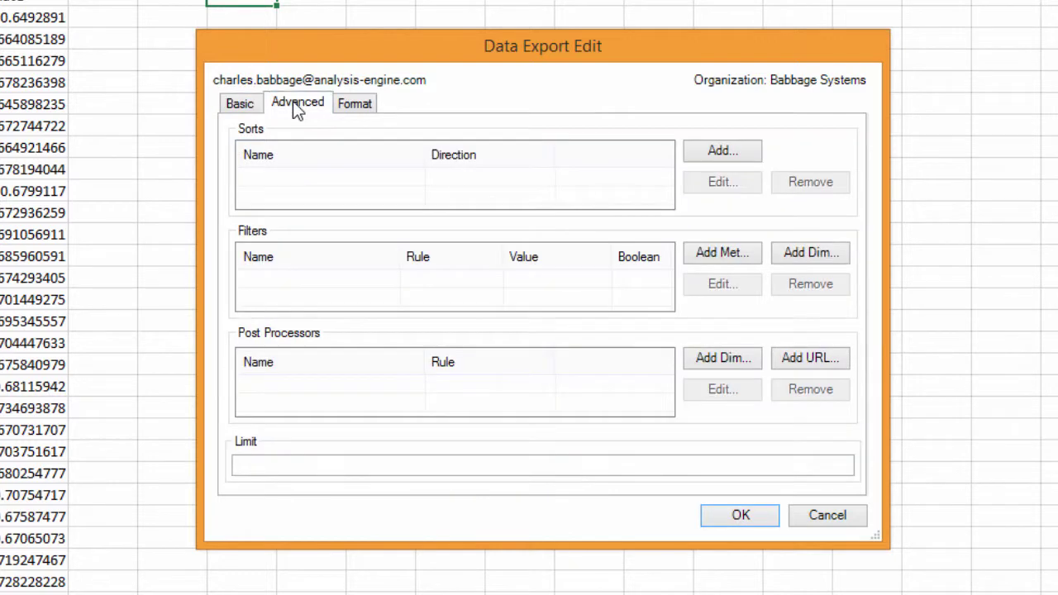
{"action": "left_click", "coordinate": [705, 152]}
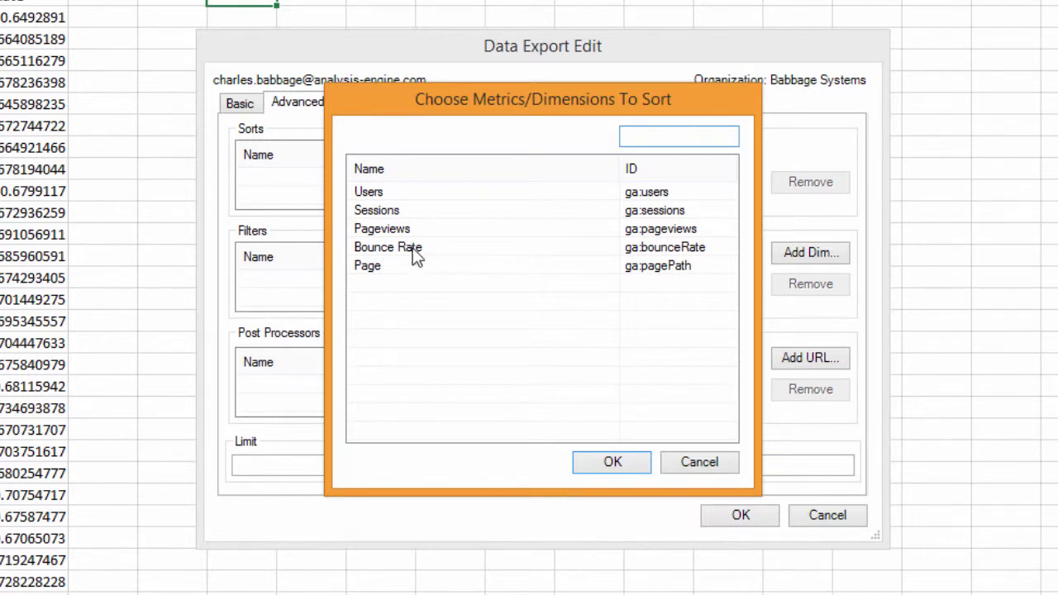
{"action": "left_click", "coordinate": [376, 193]}
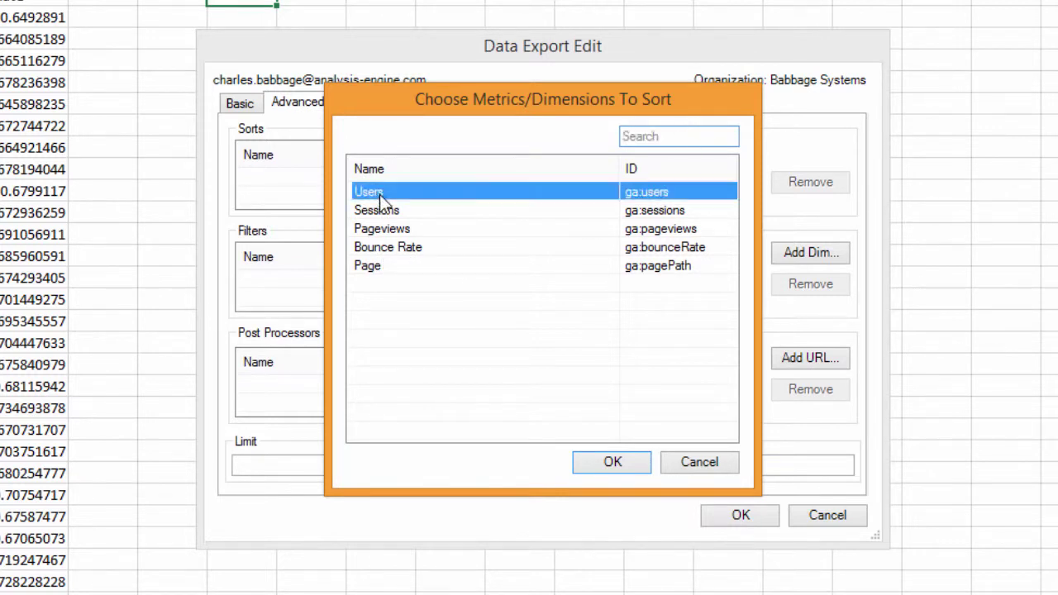
{"action": "left_click", "coordinate": [610, 463]}
{"action": "left_click", "coordinate": [518, 285]}
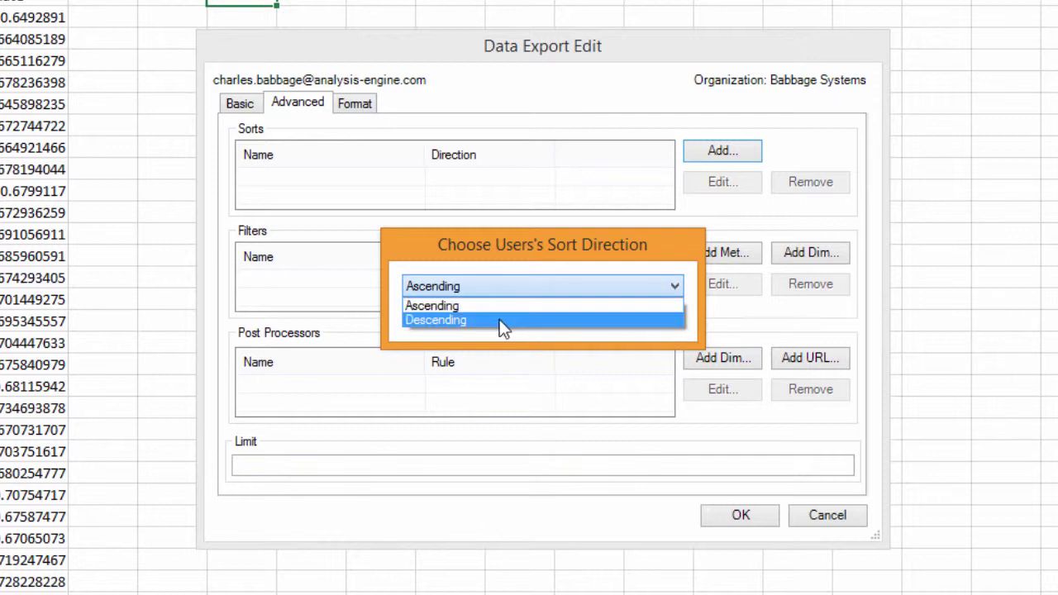
{"action": "left_click", "coordinate": [499, 321]}
{"action": "left_click", "coordinate": [496, 321]}
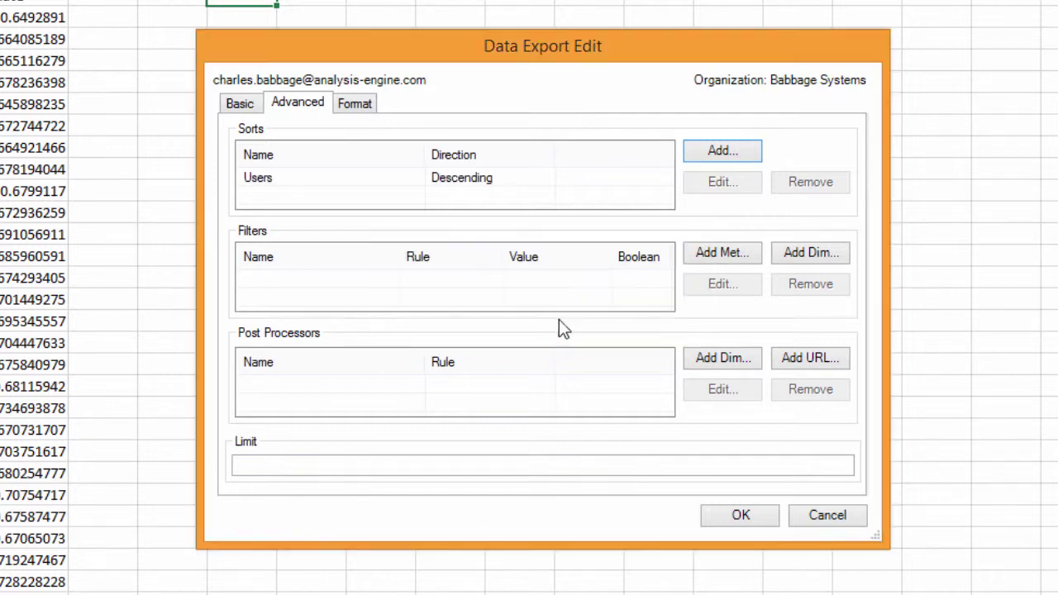
{"action": "left_click", "coordinate": [306, 180]}
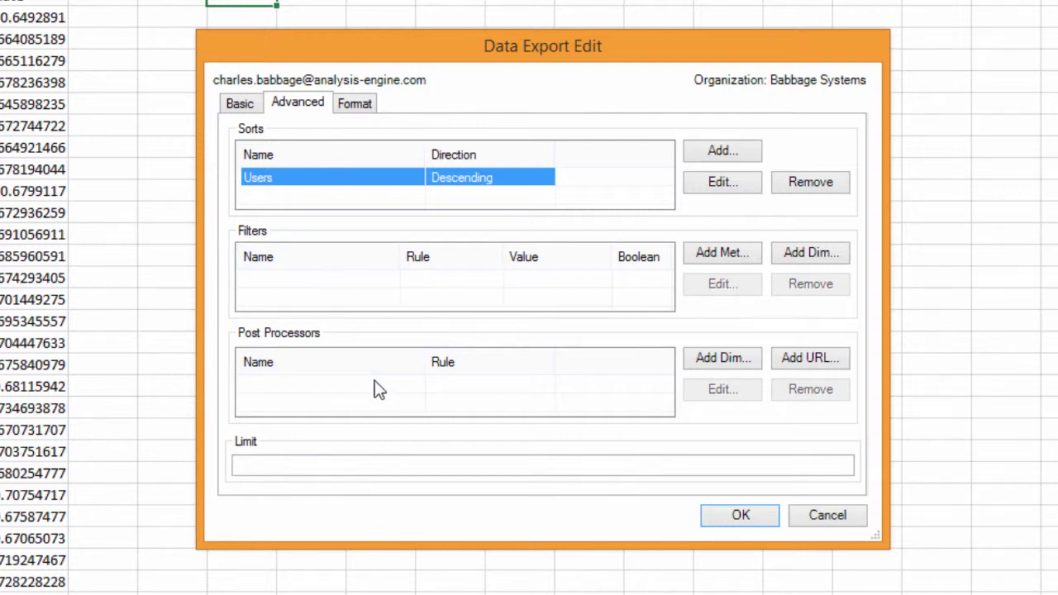
Step: Add a URL post processor with the Aggregate rule for the Page dimension and set the export's limit to 25
{"action": "left_click", "coordinate": [782, 360]}
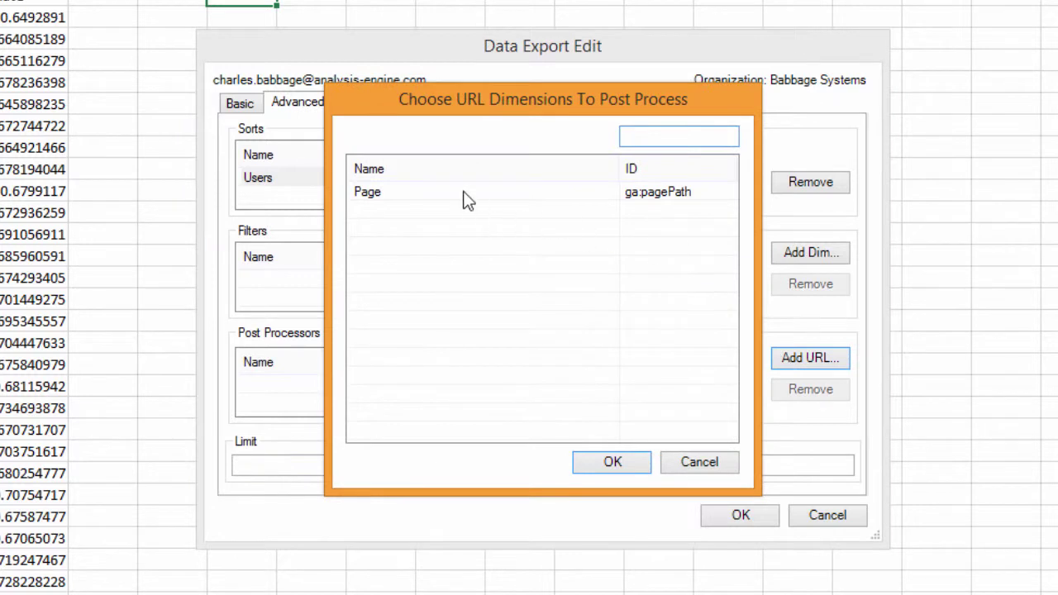
{"action": "left_click", "coordinate": [466, 200]}
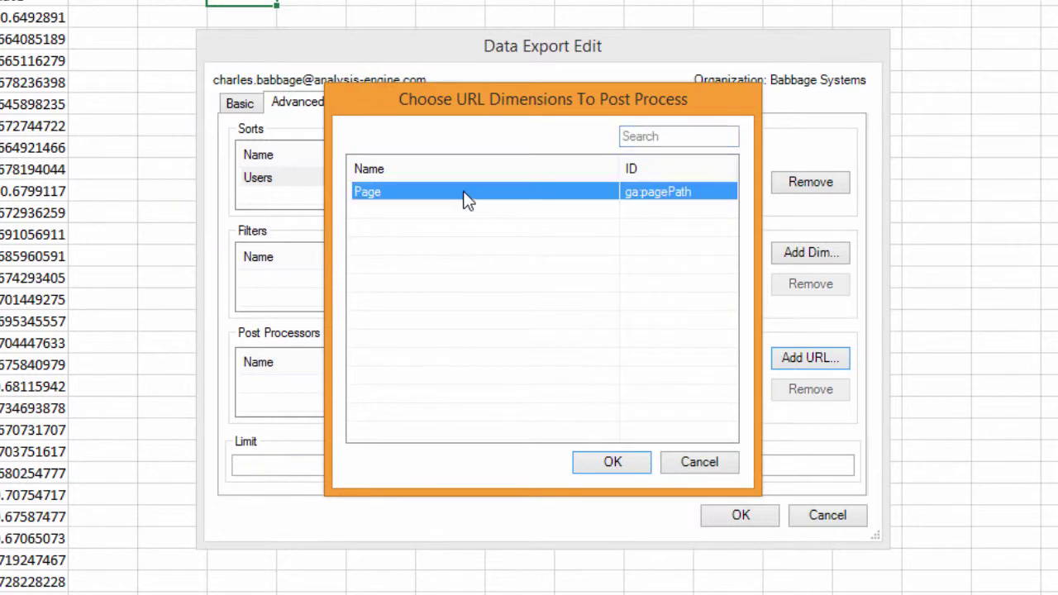
{"action": "left_click", "coordinate": [602, 463]}
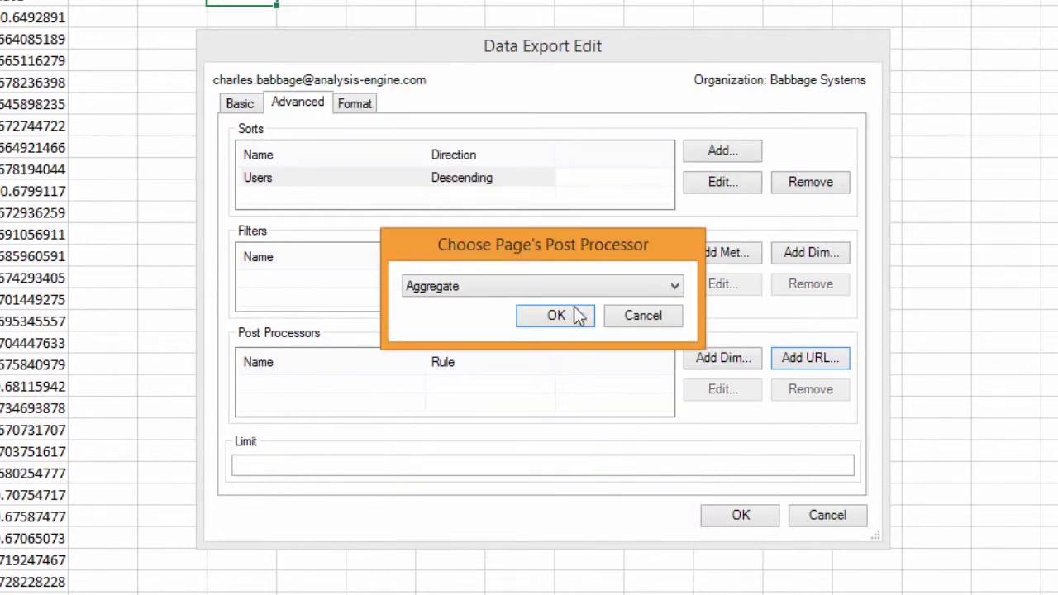
{"action": "left_click", "coordinate": [558, 286]}
{"action": "left_click", "coordinate": [558, 302]}
{"action": "left_click", "coordinate": [560, 321]}
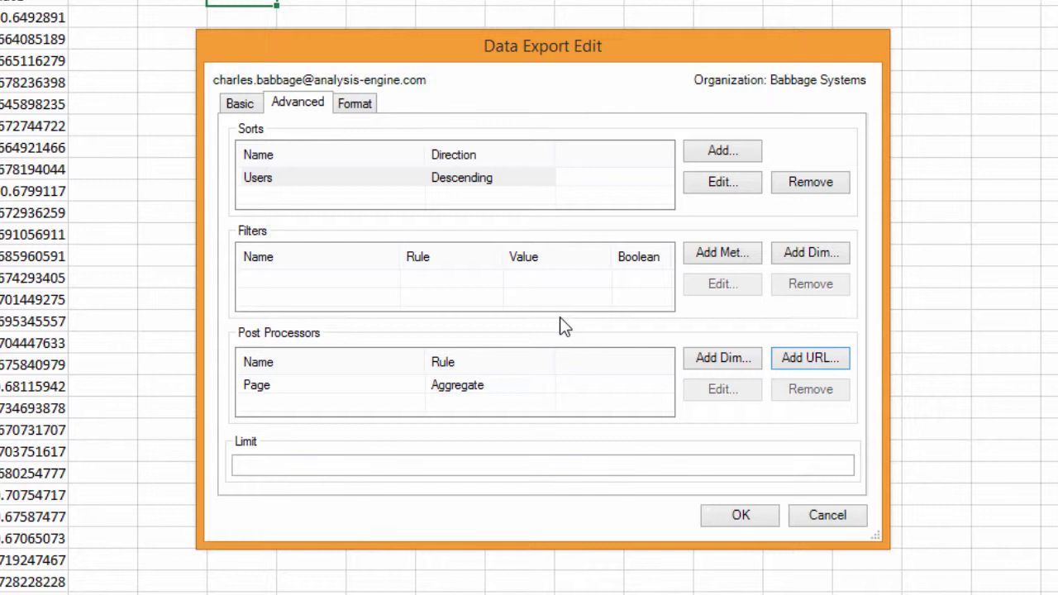
{"action": "key", "text": "Tab"}
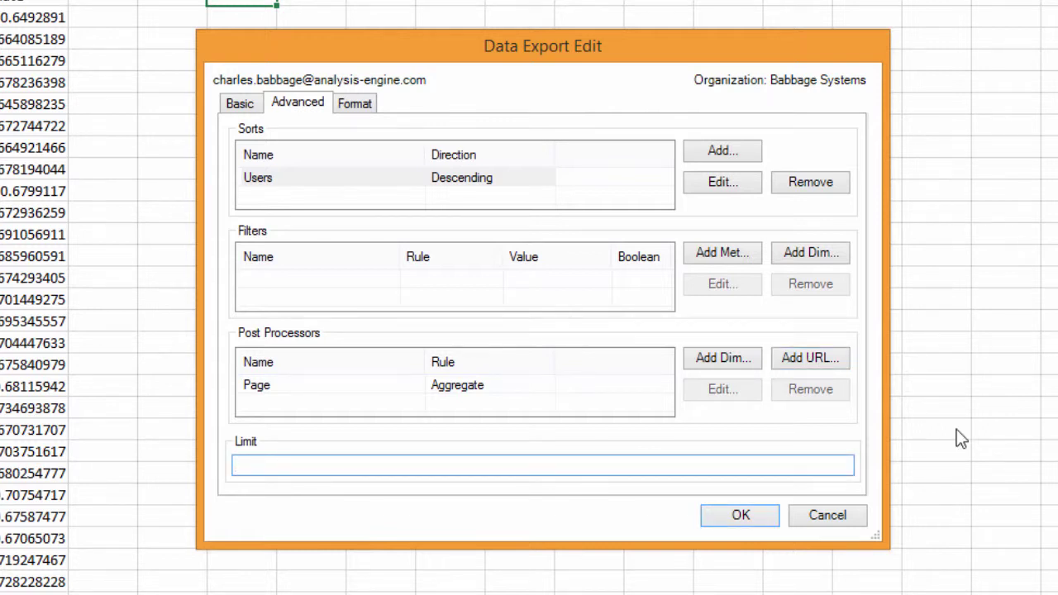
{"action": "type", "text": "25"}
Step: Review the Top Pages Last Week export's format, advanced and basic settings, keeping No Scheduled Reporting, and accept the export
{"action": "left_click", "coordinate": [356, 104]}
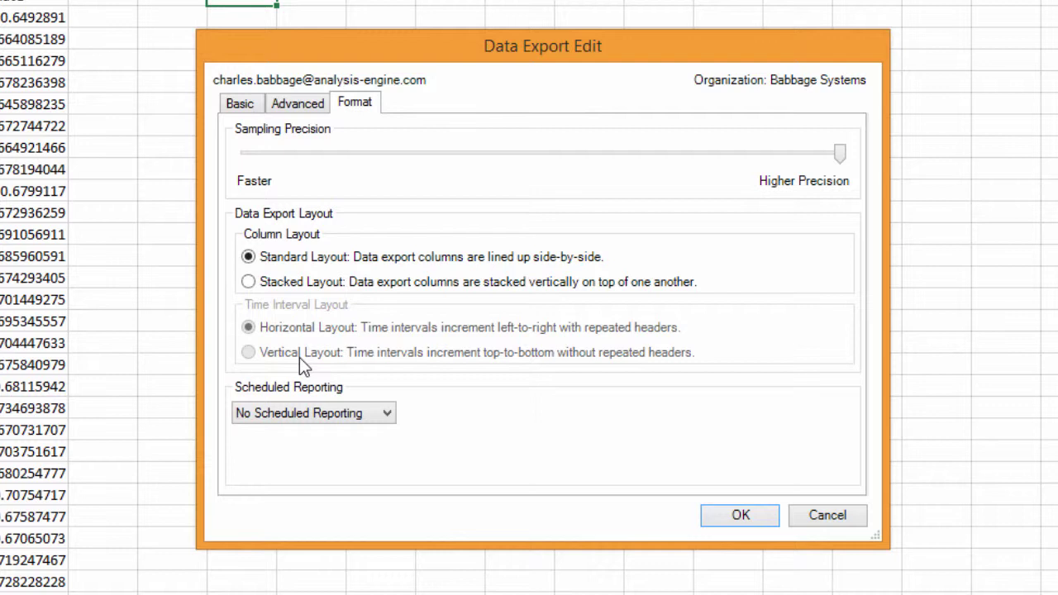
{"action": "left_click", "coordinate": [296, 413]}
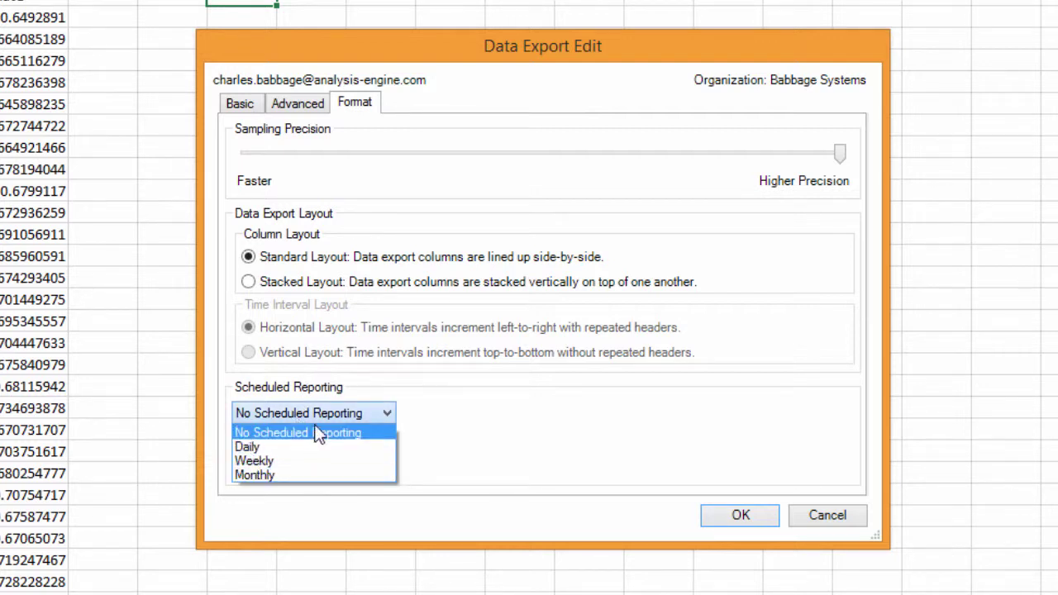
{"action": "left_click", "coordinate": [418, 419]}
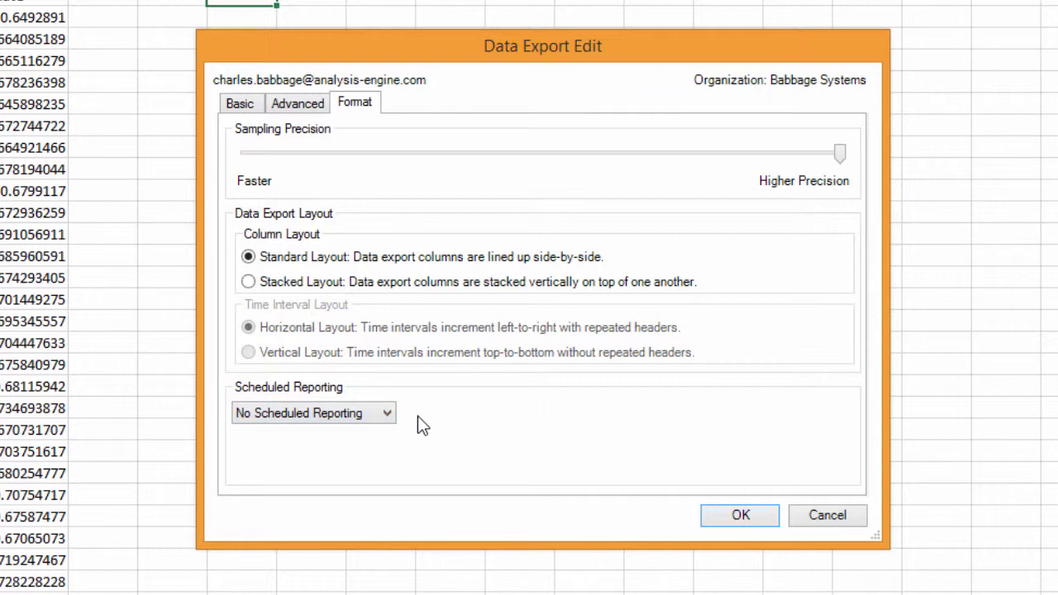
{"action": "left_click", "coordinate": [302, 103]}
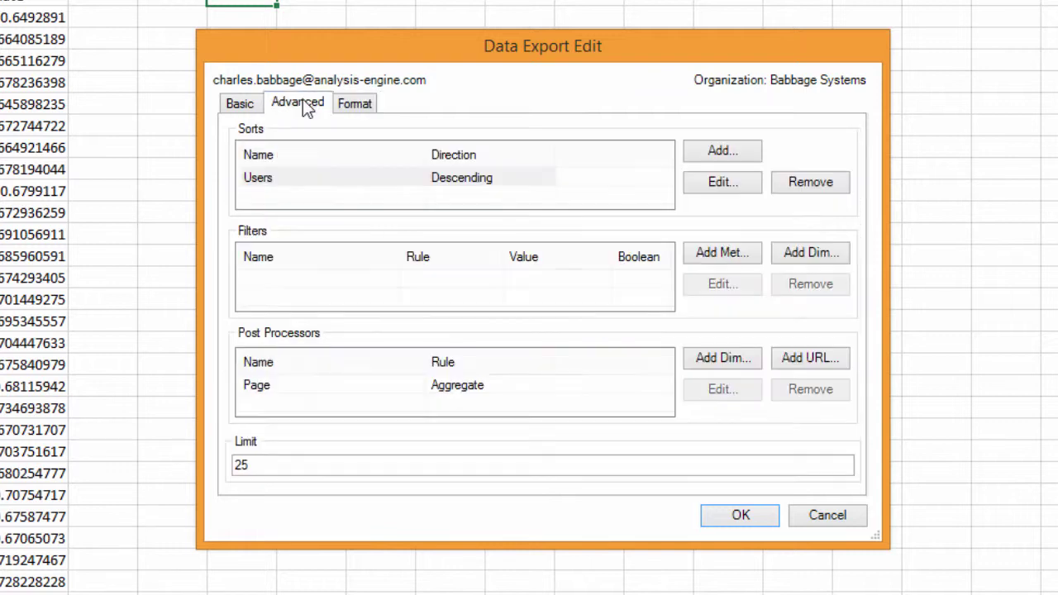
{"action": "left_click", "coordinate": [234, 106]}
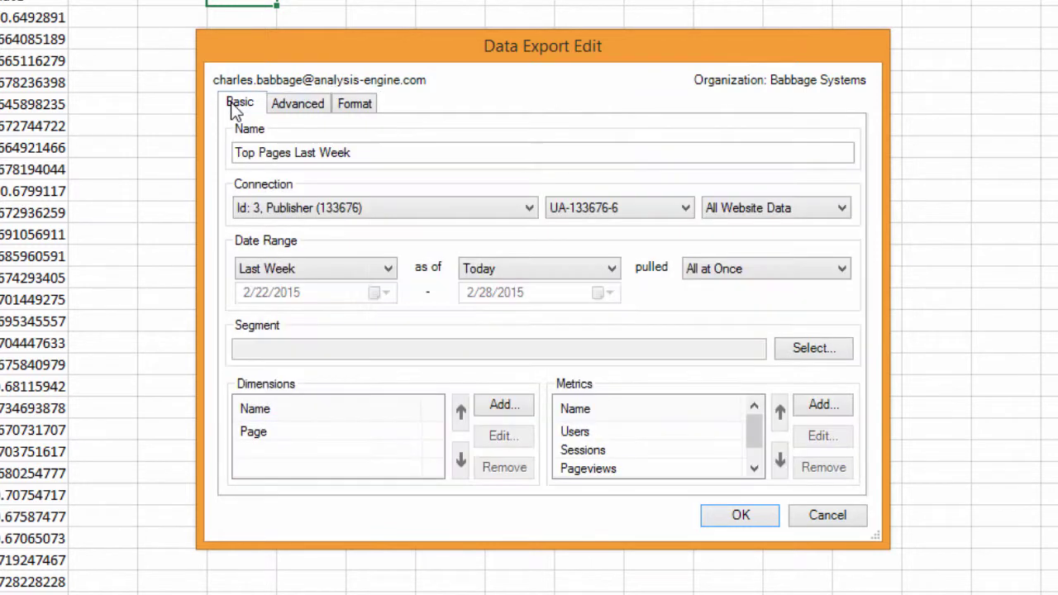
{"action": "left_click", "coordinate": [768, 522]}
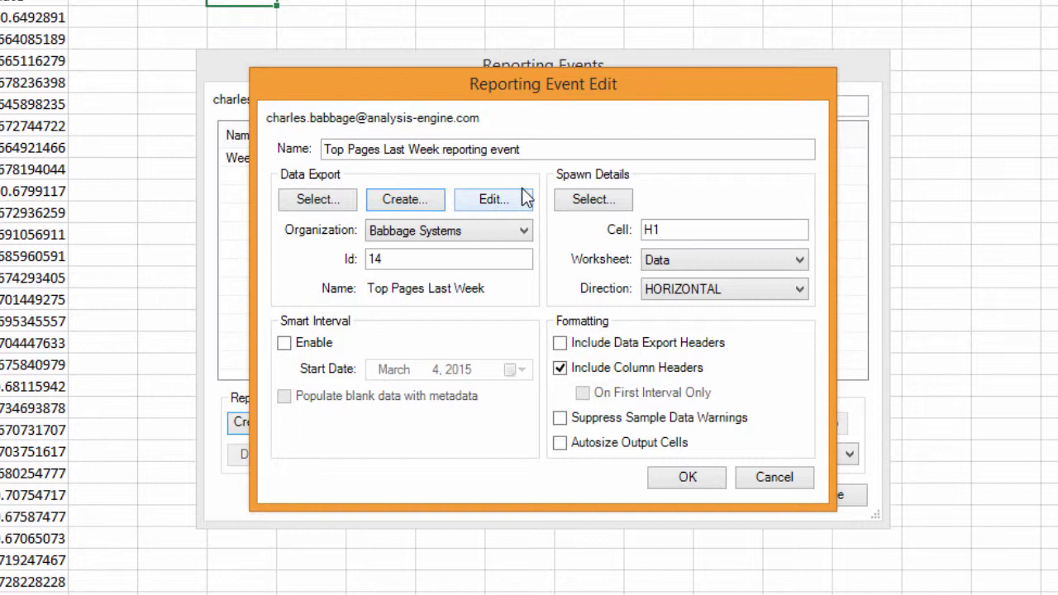
Step: Set the Top Pages Last Week reporting event's direction to REPLACE, enable its Smart Interval, and confirm the event
{"action": "left_click", "coordinate": [683, 232]}
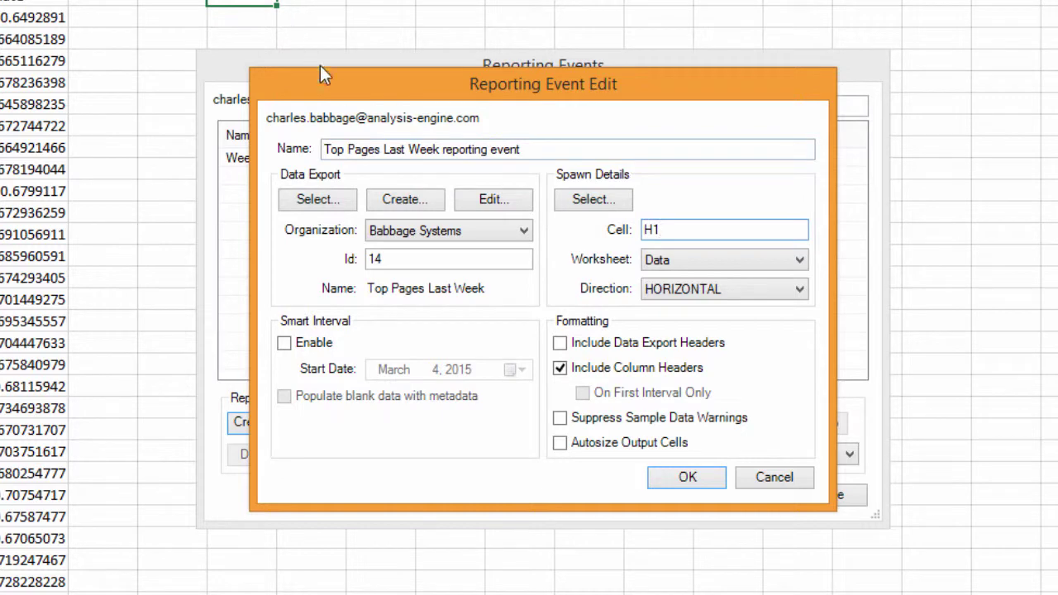
{"action": "left_click", "coordinate": [686, 298]}
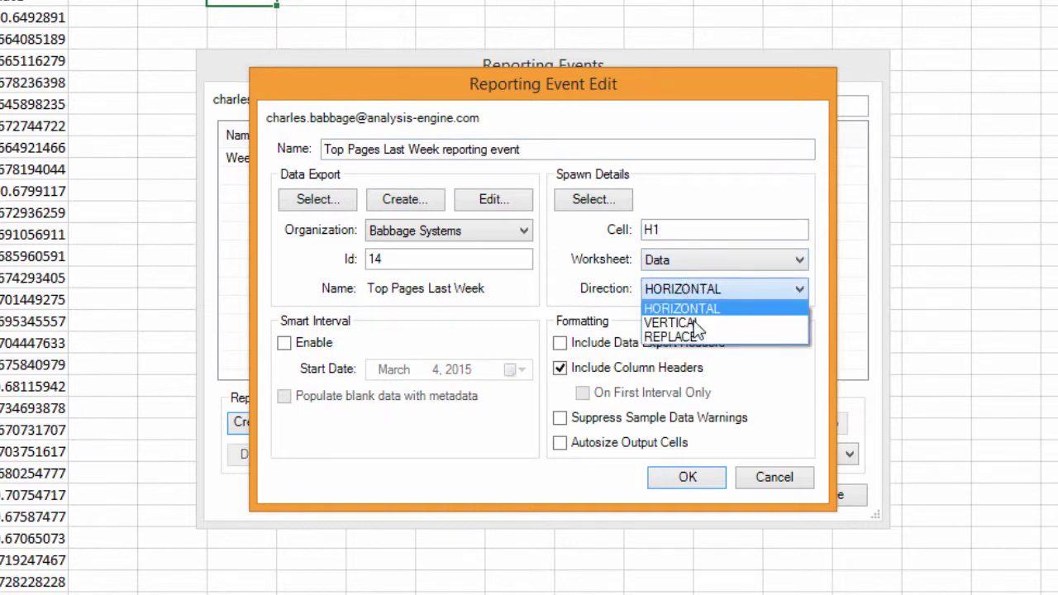
{"action": "left_click", "coordinate": [695, 339]}
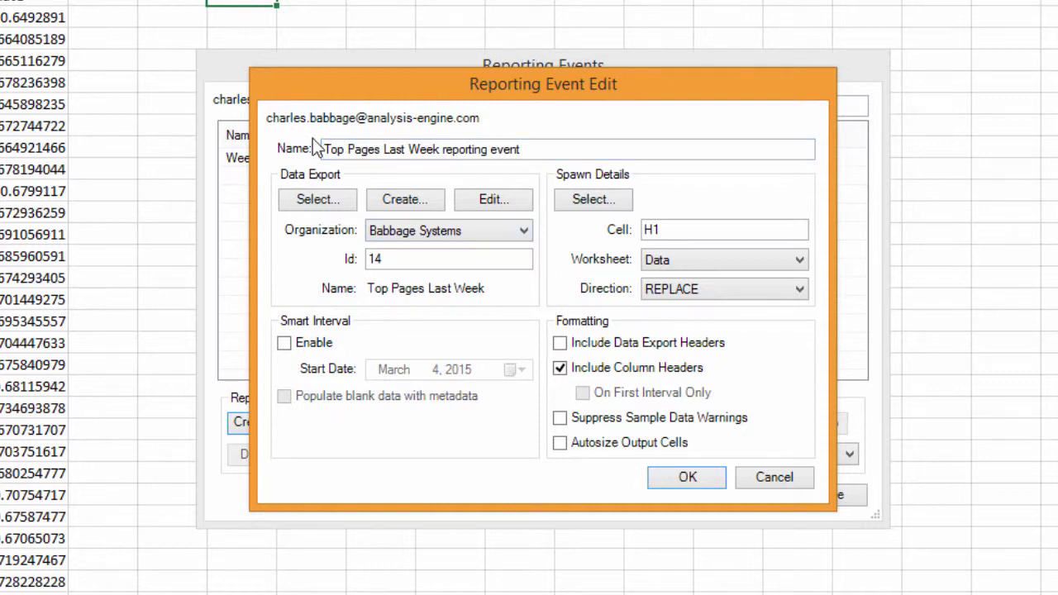
{"action": "left_click", "coordinate": [679, 230]}
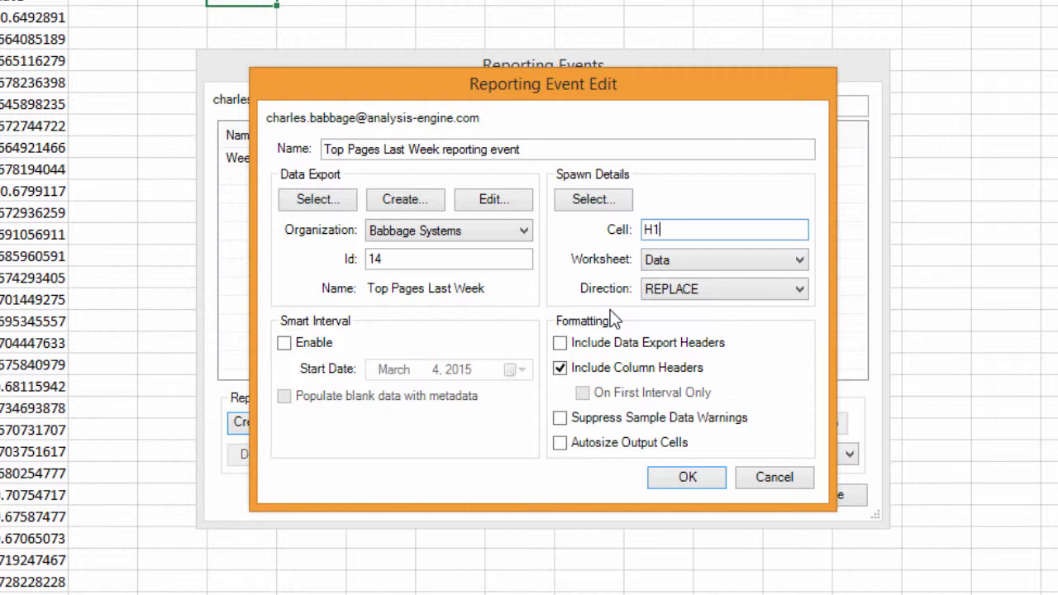
{"action": "left_click", "coordinate": [284, 344]}
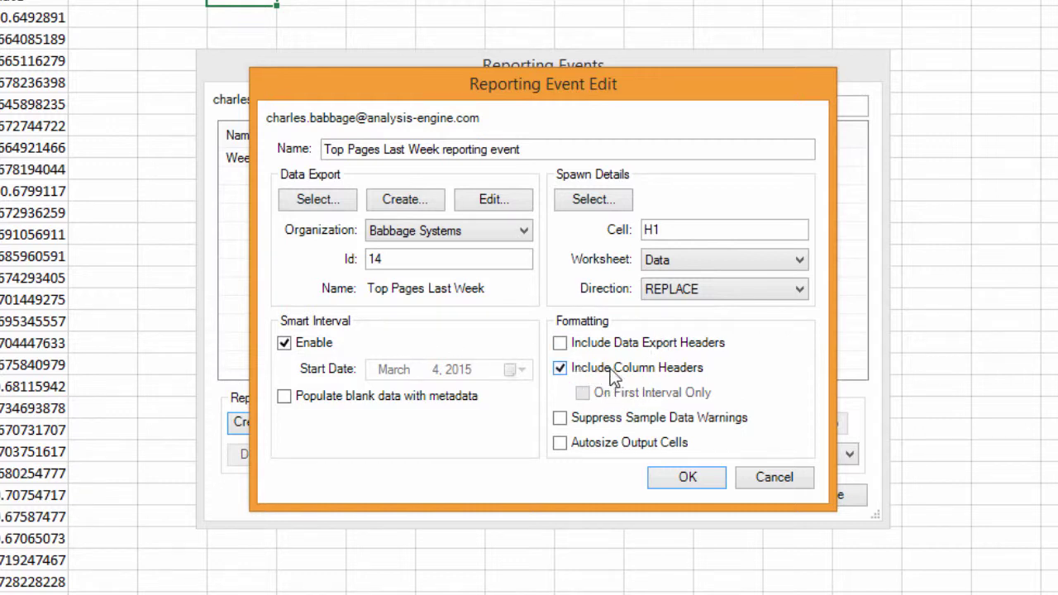
{"action": "left_click", "coordinate": [694, 476]}
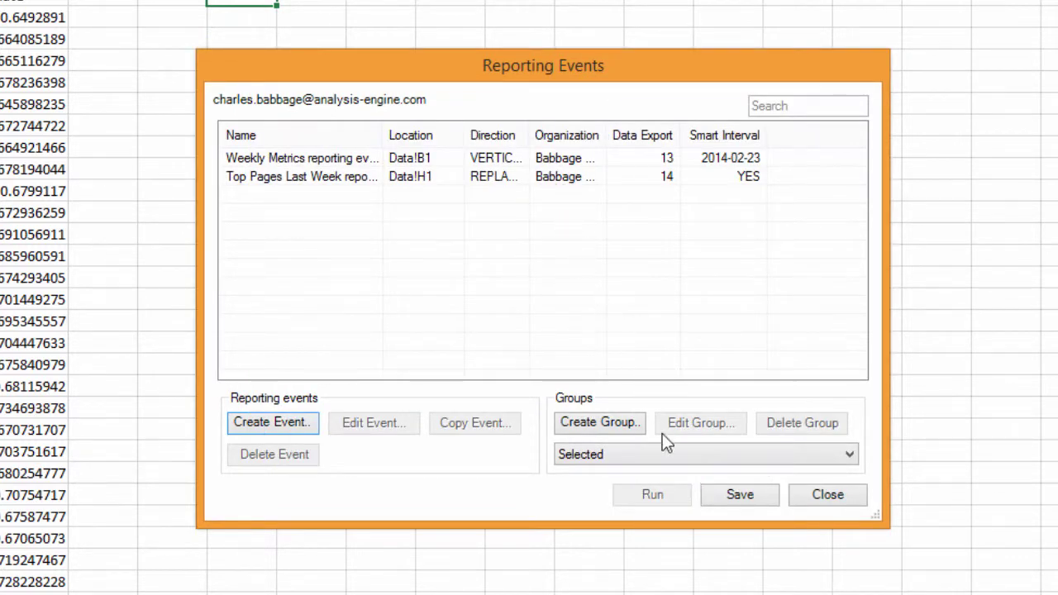
Step: Save the reporting events and run the Top Pages Last Week reporting event
{"action": "left_click", "coordinate": [756, 495]}
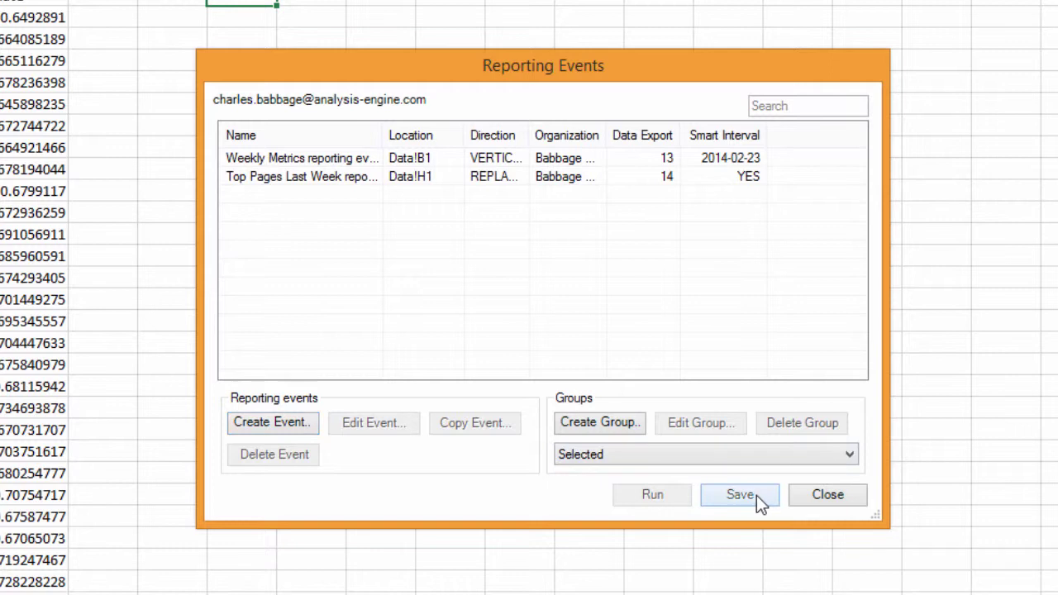
{"action": "left_click", "coordinate": [355, 178]}
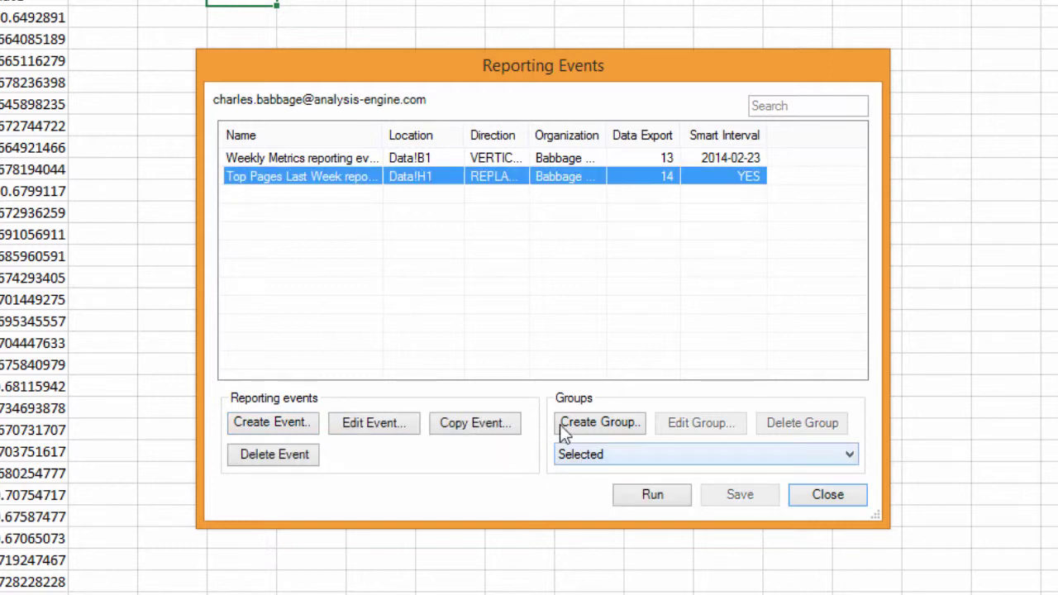
{"action": "left_click", "coordinate": [632, 493]}
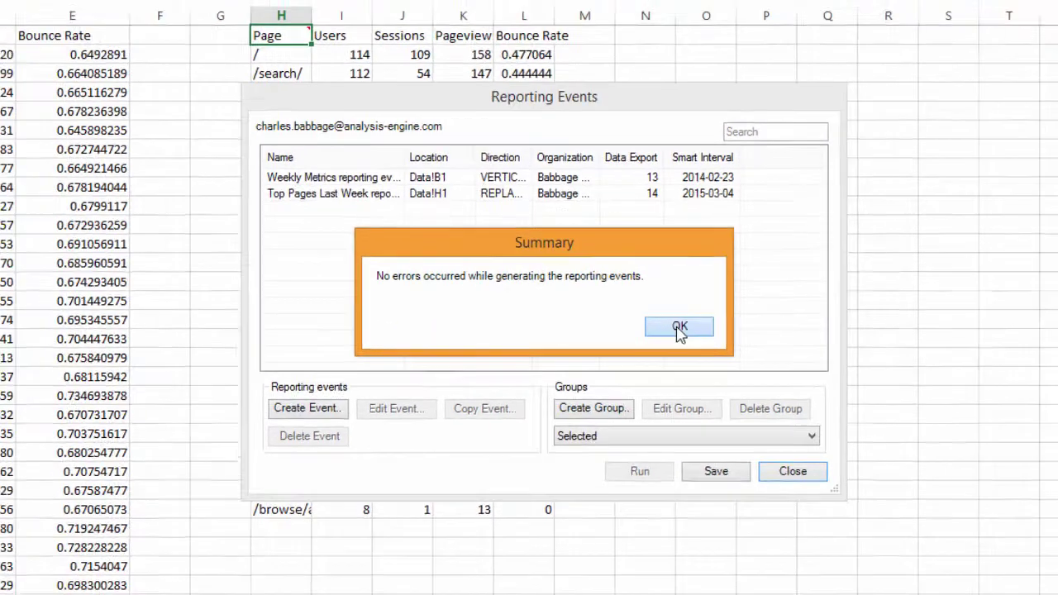
{"action": "left_click", "coordinate": [699, 329]}
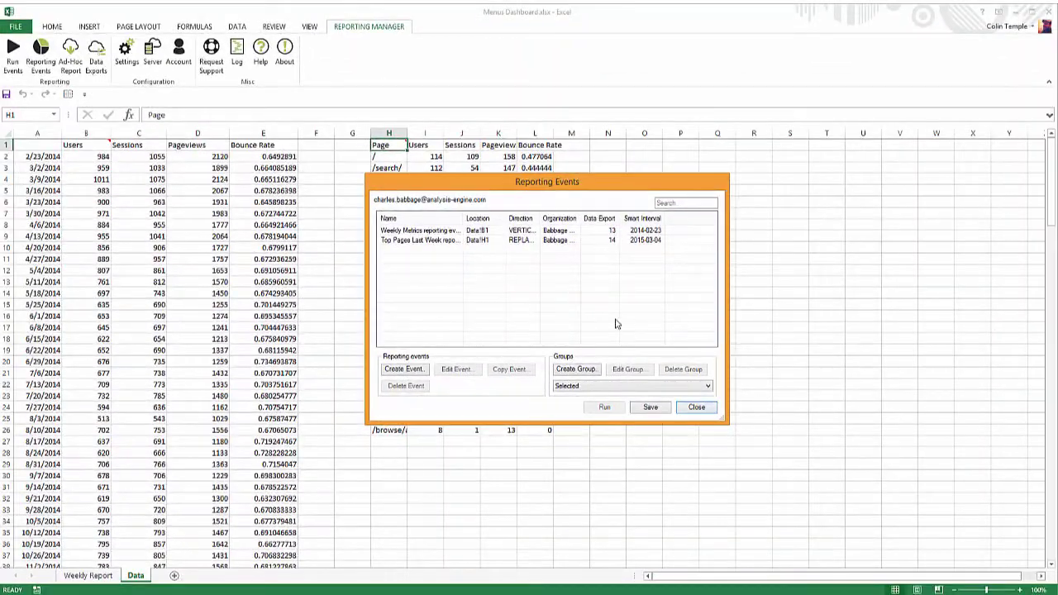
Step: Close the Reporting Events dialog and widen columns H through L on the Data sheet
{"action": "left_click", "coordinate": [693, 410]}
{"action": "left_click", "coordinate": [572, 347]}
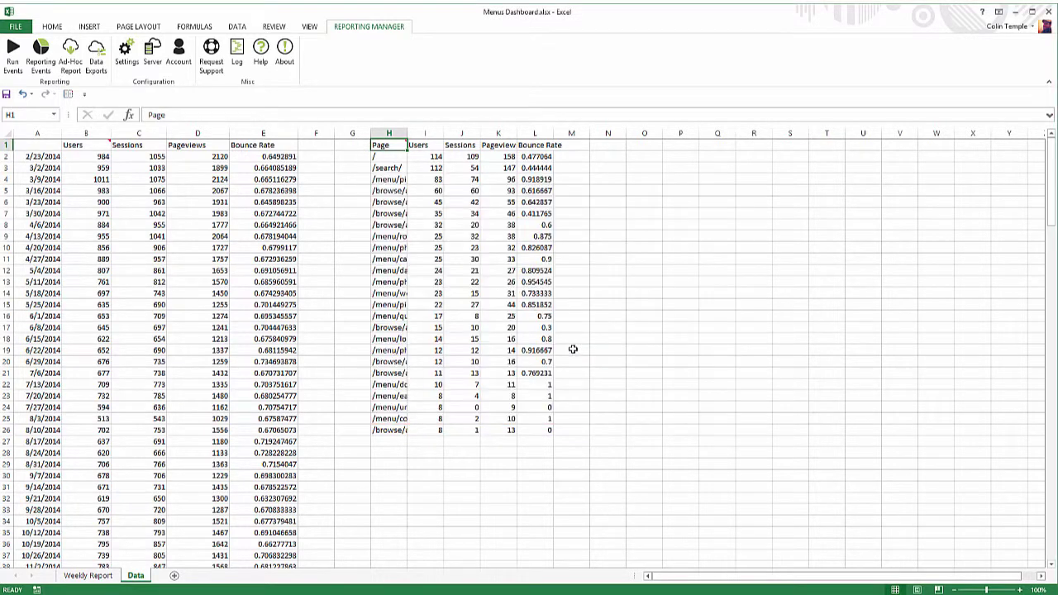
{"action": "left_click_drag", "start_coordinate": [406, 134], "coordinate": [694, 133]}
Step: Check the source formula in cell B27 of the Weekly Report's Top Pages table and return to the Data sheet
{"action": "left_click", "coordinate": [88, 575]}
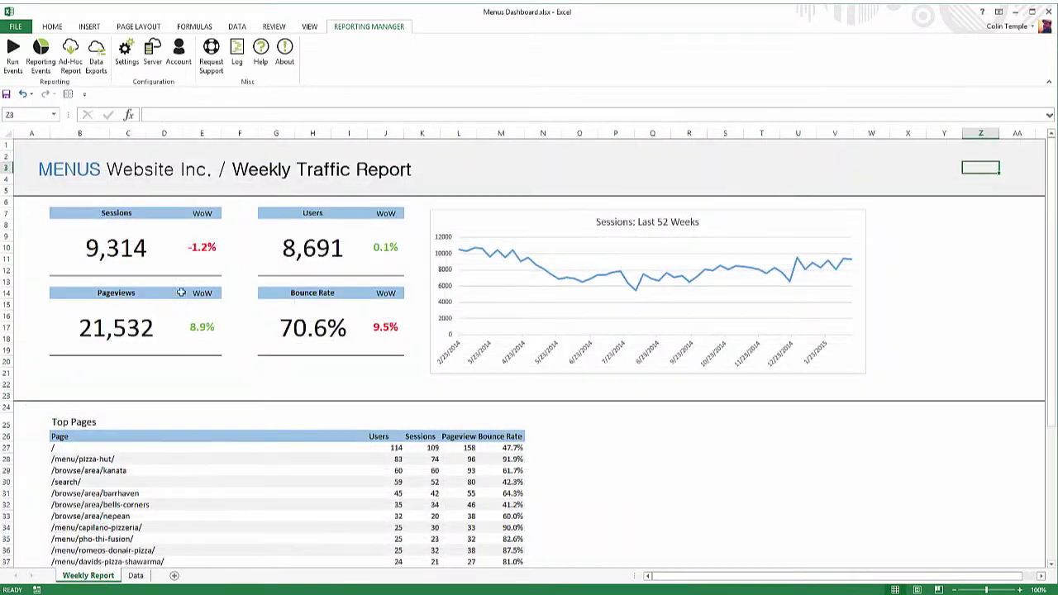
{"action": "left_click", "coordinate": [71, 449]}
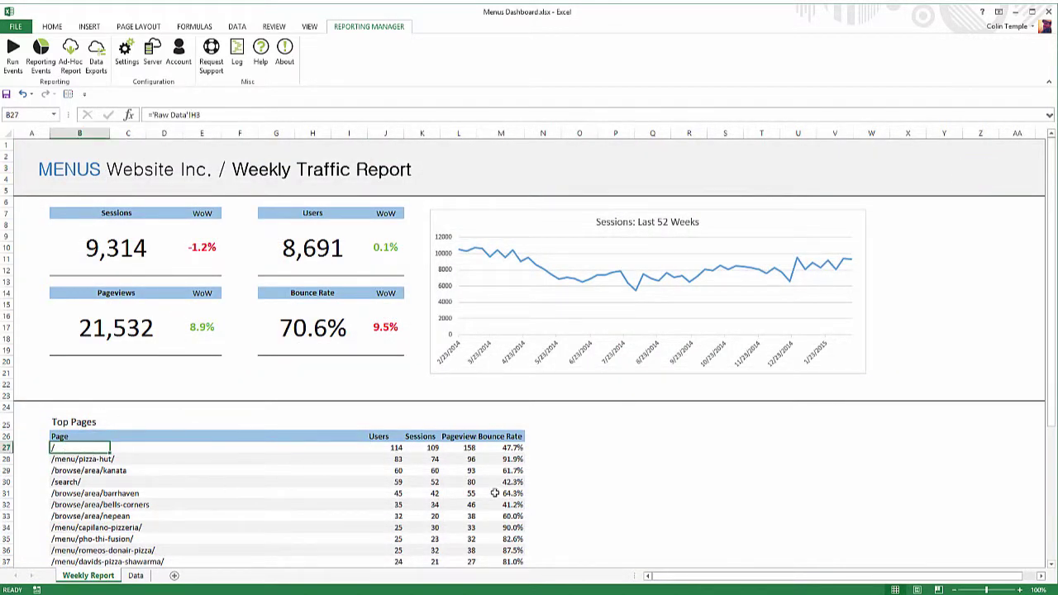
{"action": "left_click", "coordinate": [136, 576]}
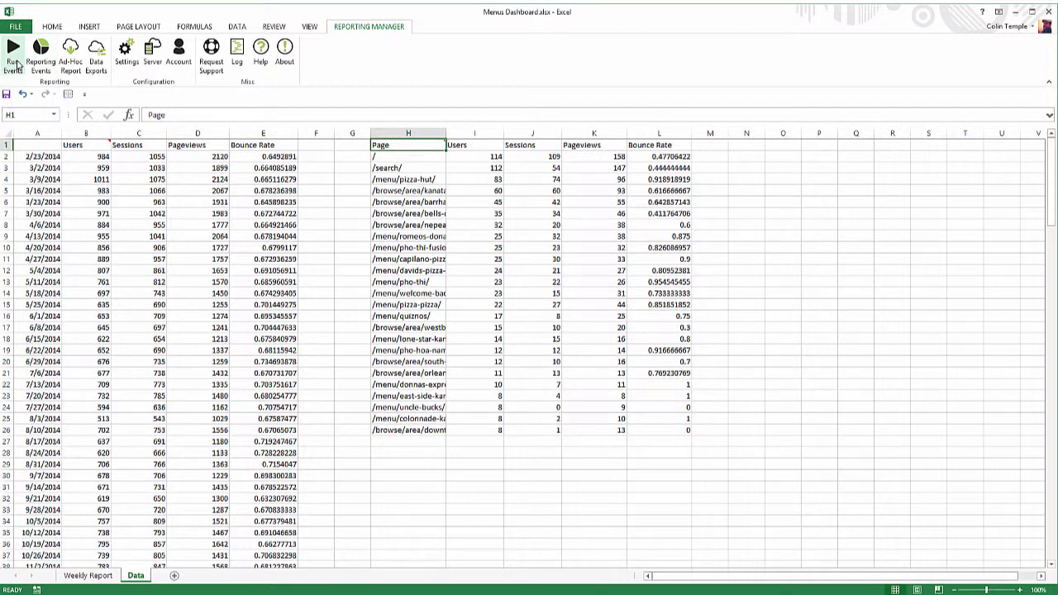
Step: Run the workbook's reporting events directly from the Data sheet and dismiss the summary
{"action": "left_click", "coordinate": [14, 58]}
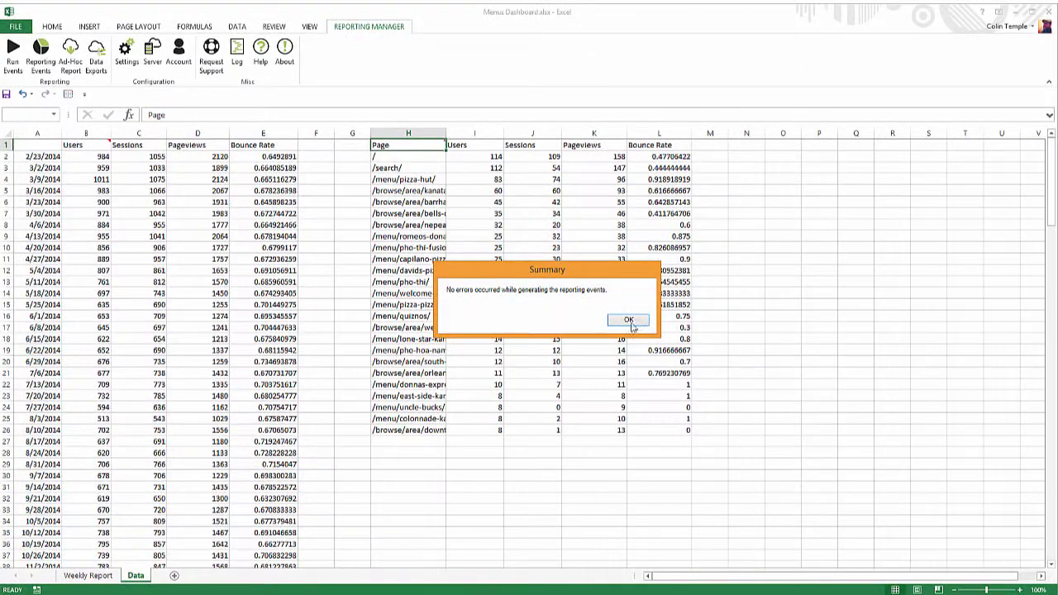
{"action": "left_click", "coordinate": [628, 321]}
{"action": "left_click", "coordinate": [349, 268]}
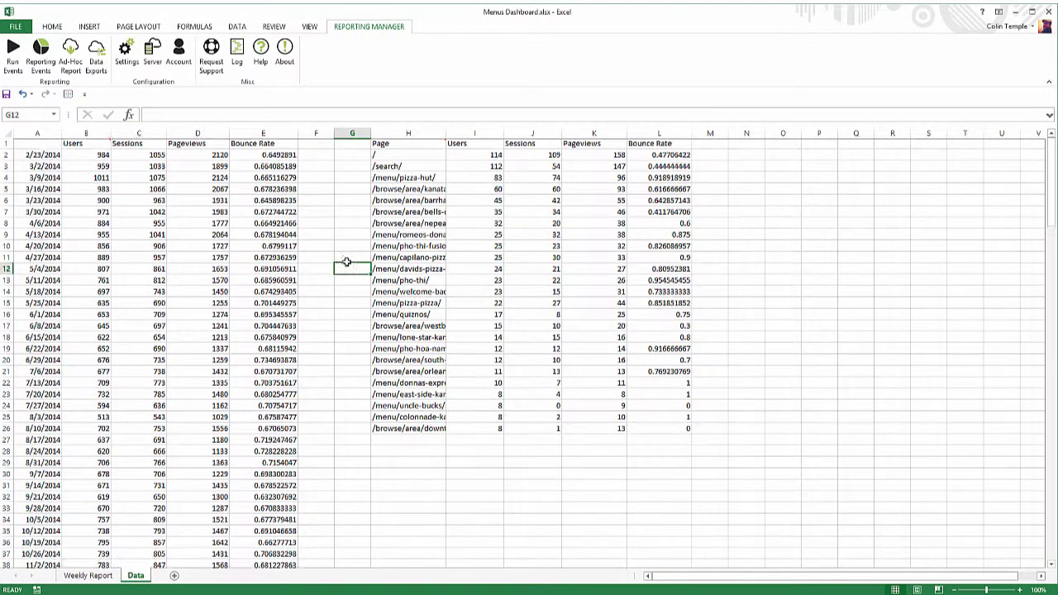
Step: Examine the weekly metrics on the Data sheet down to the 3/1/2015 row and the top pages list beside them
{"action": "scroll", "coordinate": [372, 248], "scroll_direction": "down", "scroll_amount": 8}
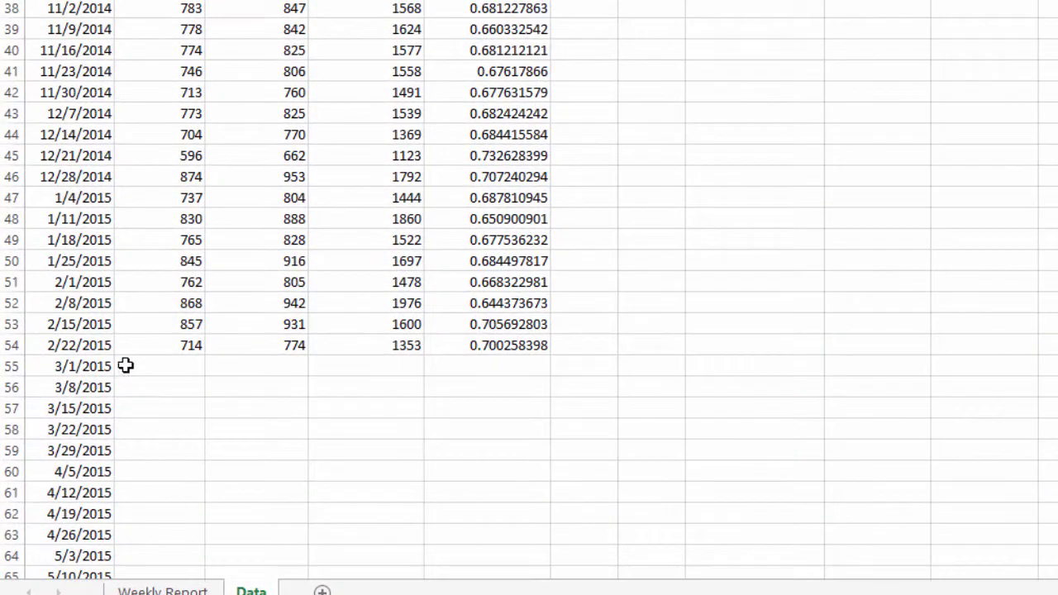
{"action": "left_click_drag", "start_coordinate": [125, 366], "coordinate": [476, 363]}
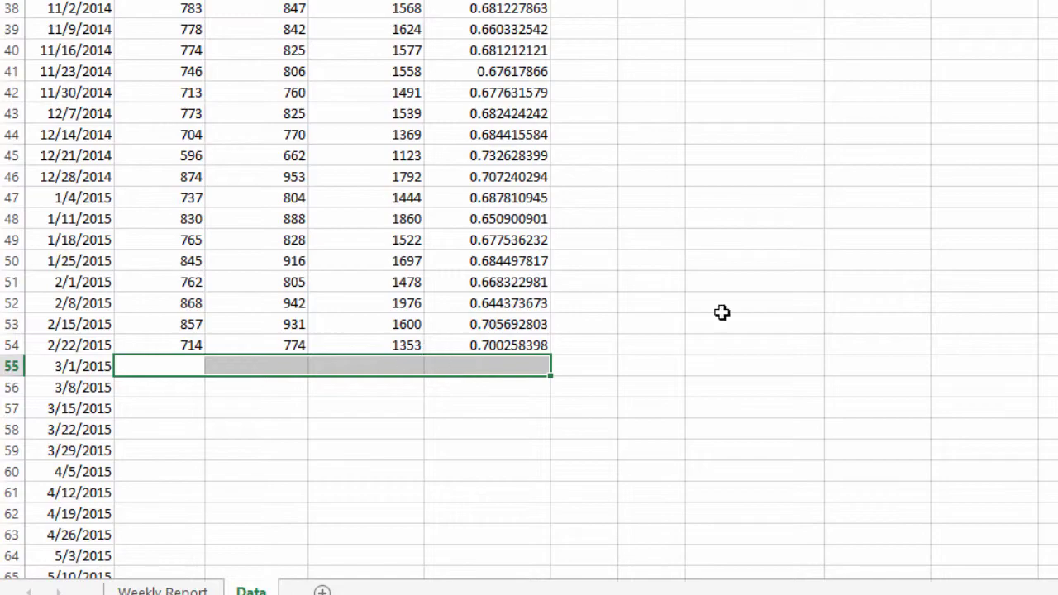
{"action": "left_click", "coordinate": [747, 285]}
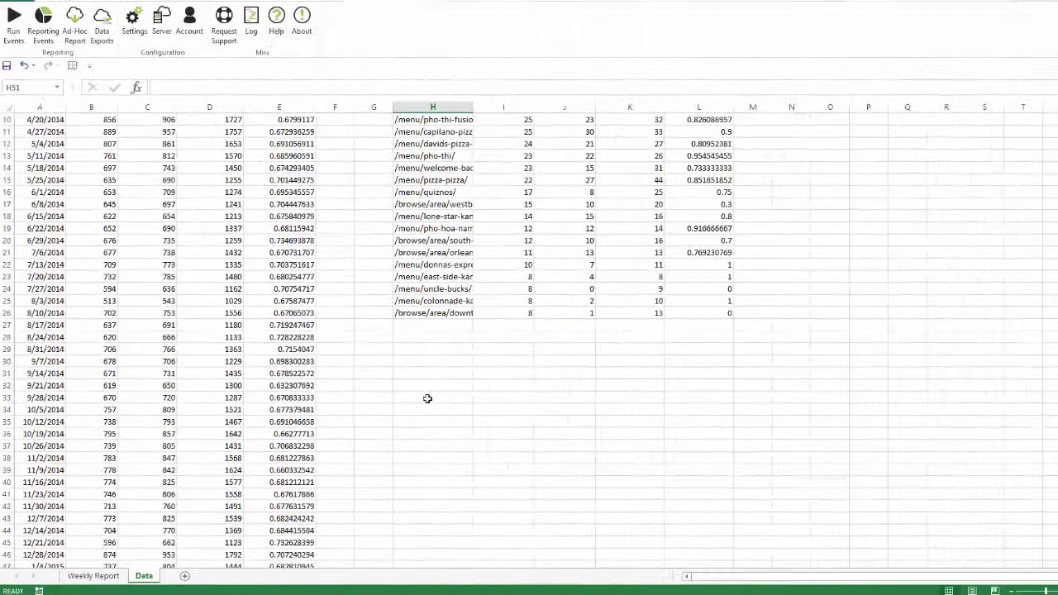
{"action": "scroll", "coordinate": [427, 398], "scroll_direction": "up", "scroll_amount": 3}
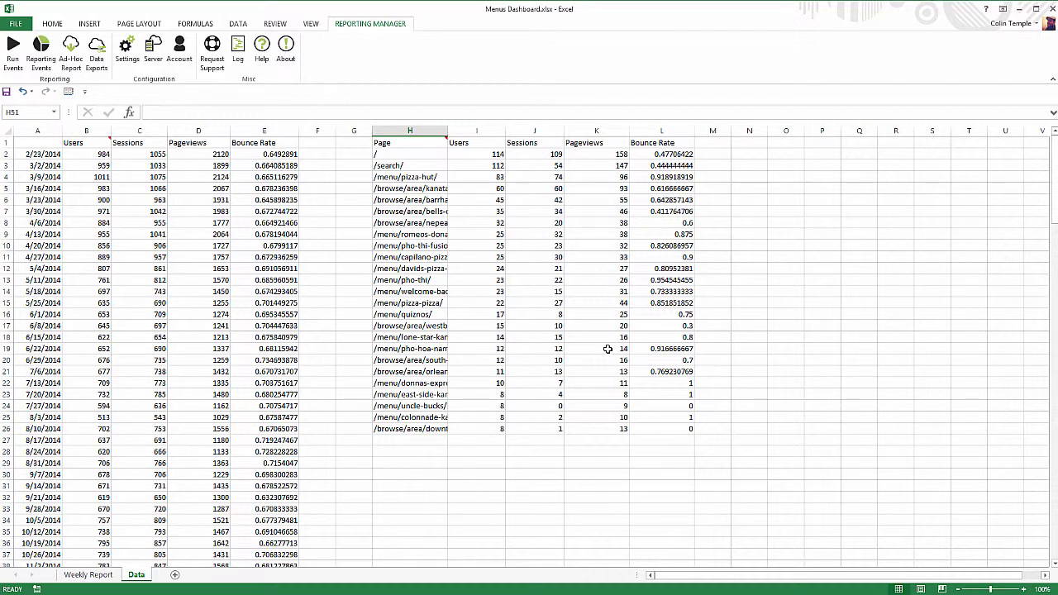
Step: Hide the Data sheet so only the Weekly Report dashboard remains
{"action": "right_click", "coordinate": [135, 576]}
{"action": "left_click", "coordinate": [174, 542]}
{"action": "left_click", "coordinate": [121, 387]}
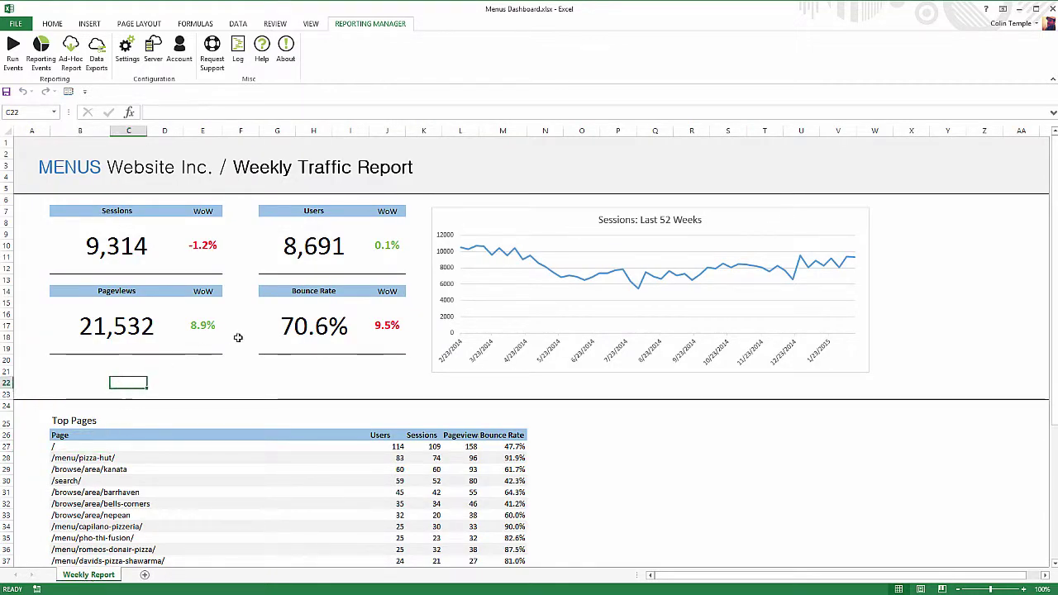